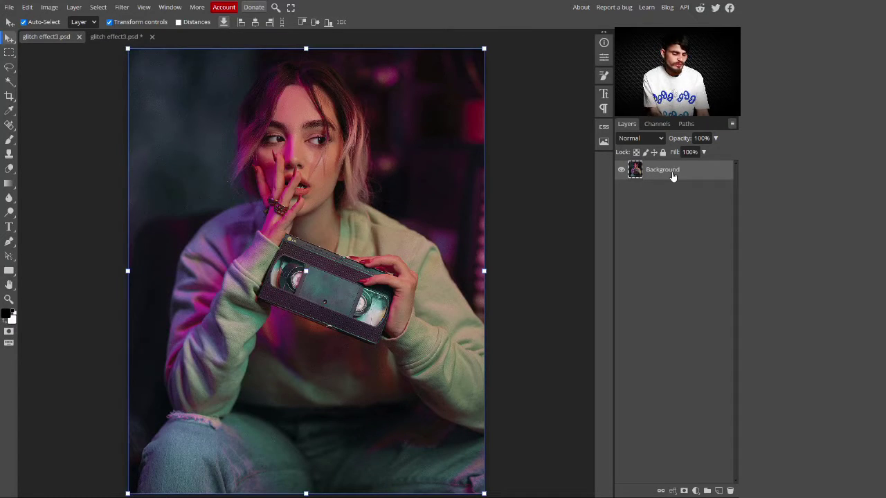
Duplicate the Background, convert the copy to a smart object, and rename it 'line'.
{"action": "key", "text": "ctrl+j"}
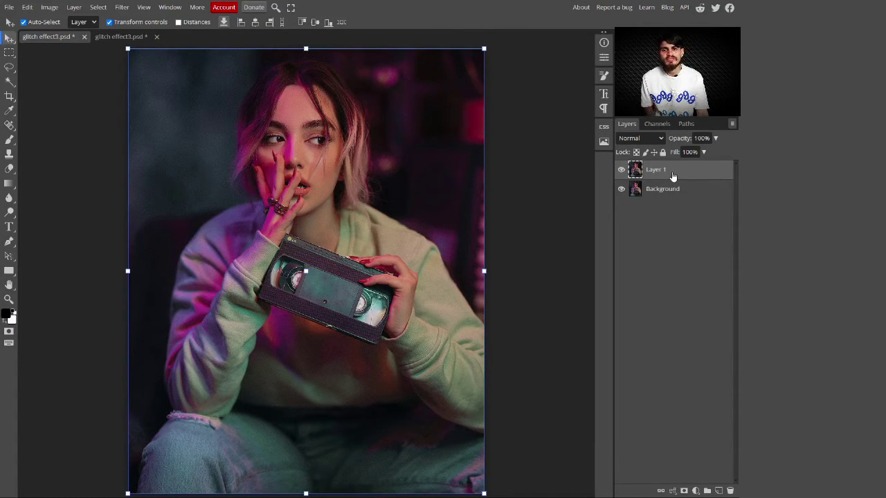
{"action": "right_click", "coordinate": [669, 173]}
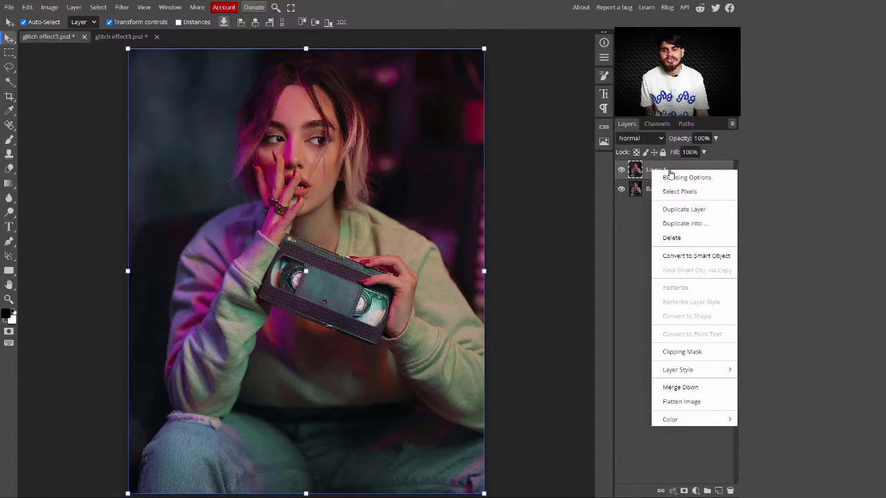
{"action": "left_click", "coordinate": [707, 256]}
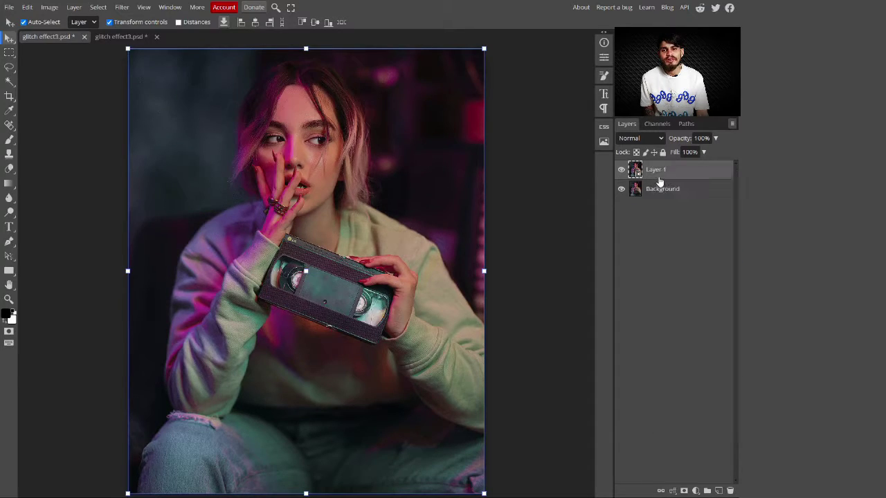
{"action": "double_click", "coordinate": [658, 172]}
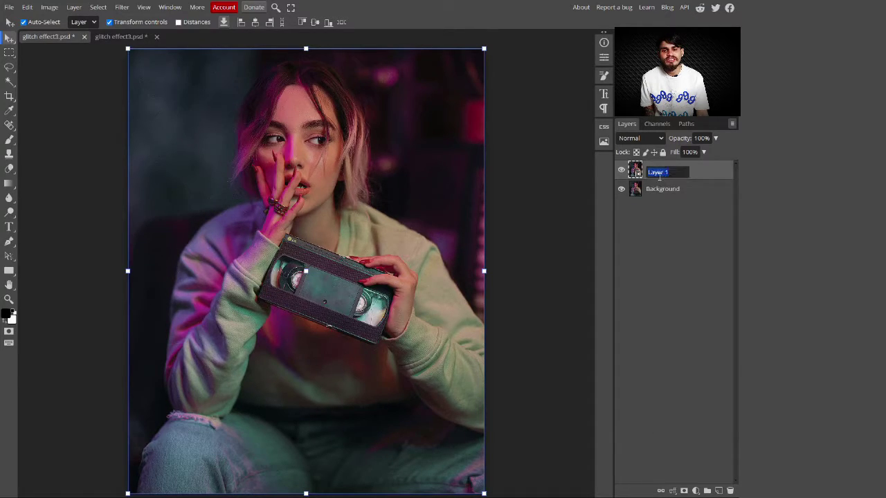
{"action": "type", "text": "line"}
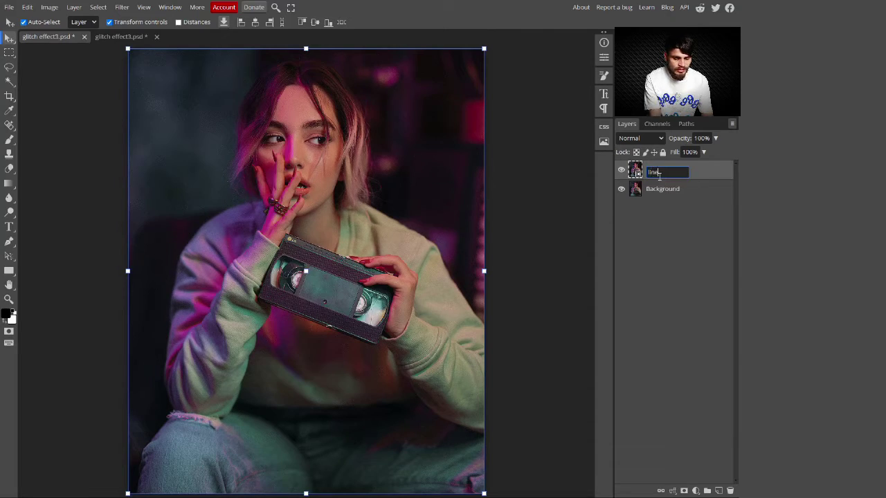
{"action": "key", "text": "Return"}
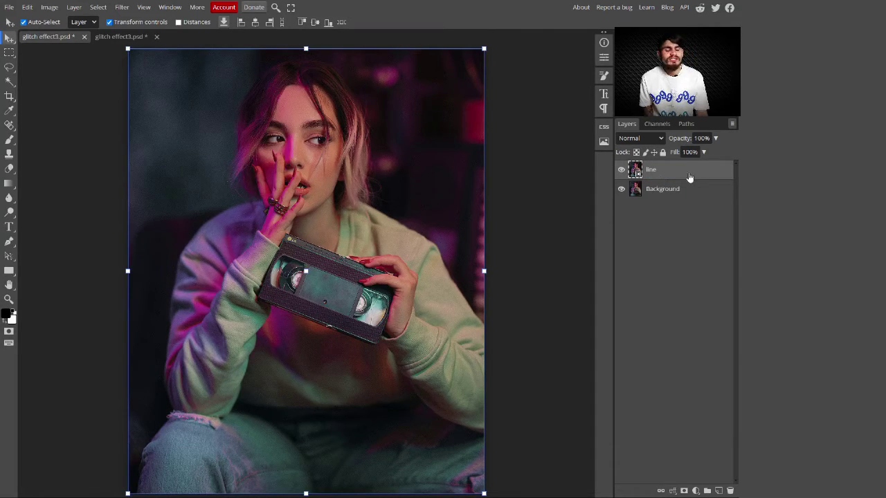
Open the Filter Gallery on the line layer and choose the Halftone Pattern filter.
{"action": "left_click", "coordinate": [122, 7]}
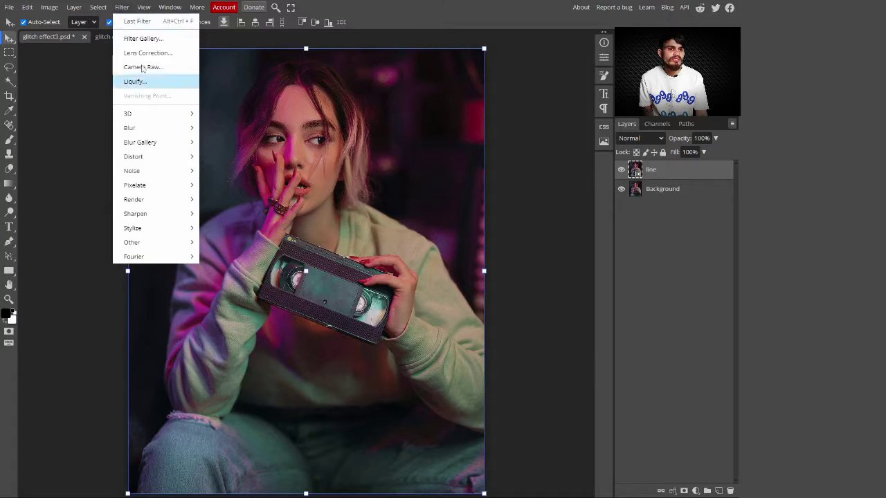
{"action": "left_click", "coordinate": [164, 39]}
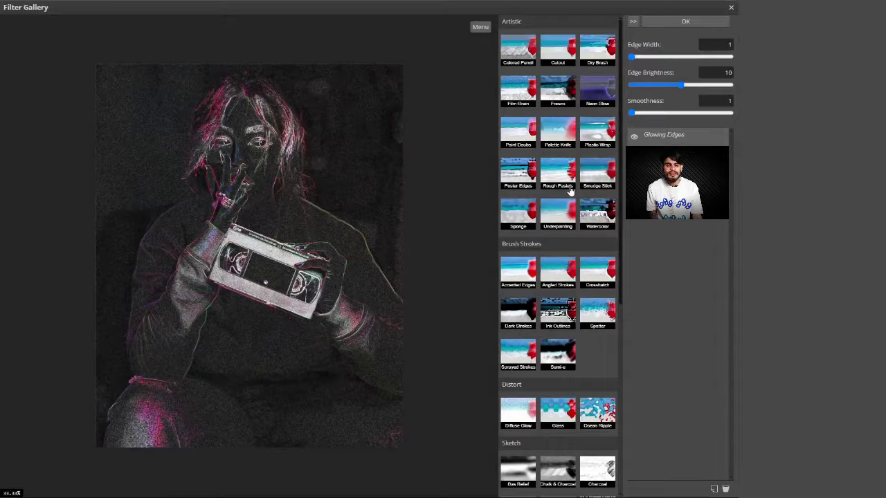
{"action": "scroll", "coordinate": [571, 190], "scroll_direction": "down", "scroll_amount": 1}
{"action": "scroll", "coordinate": [572, 191], "scroll_direction": "down", "scroll_amount": 3}
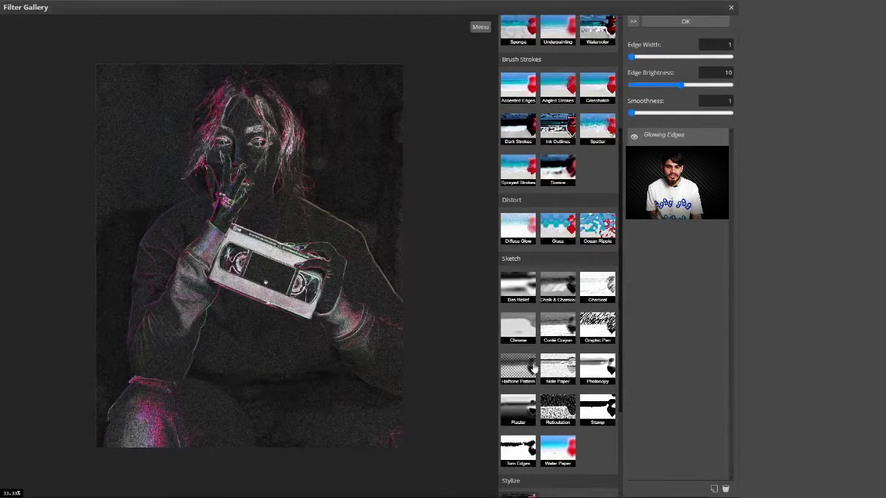
{"action": "left_click", "coordinate": [511, 376]}
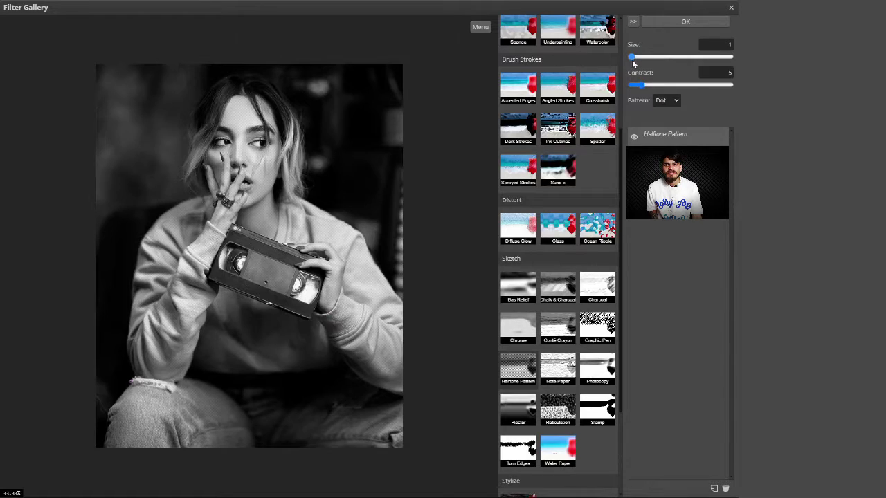
Set the halftone to Line pattern, size 6 and contrast 5, and apply it.
{"action": "left_click_drag", "start_coordinate": [632, 60], "coordinate": [652, 67]}
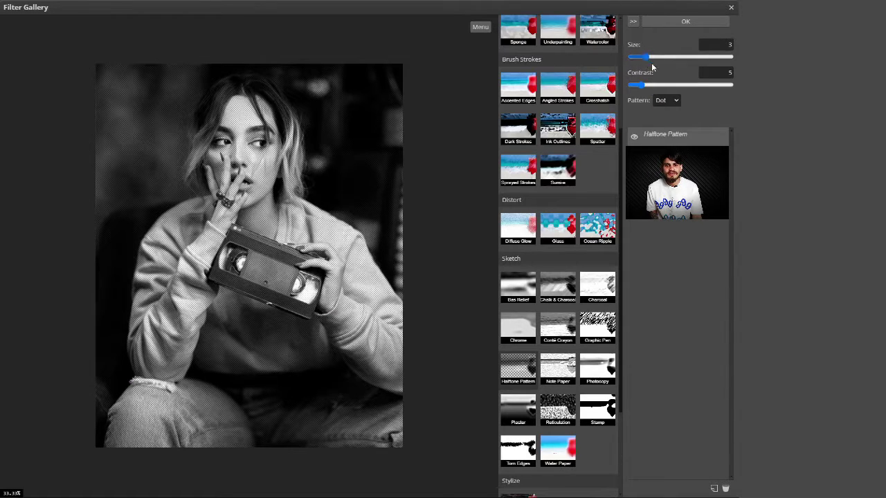
{"action": "left_click", "coordinate": [665, 104]}
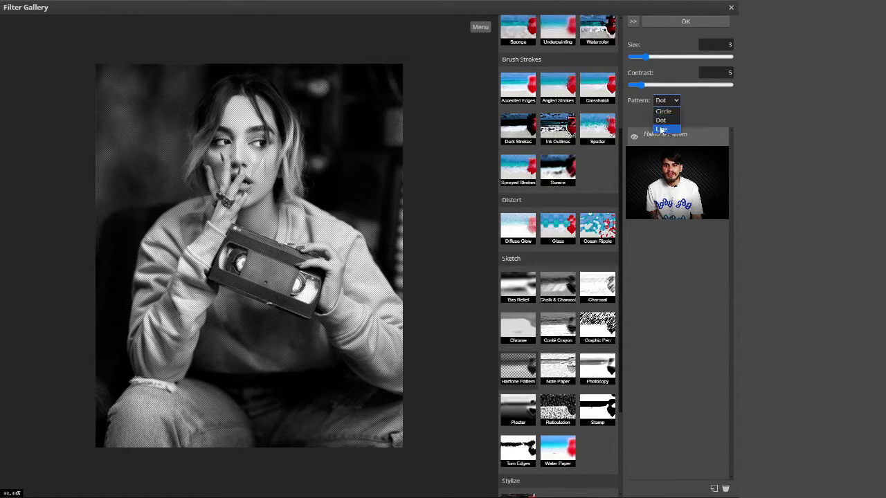
{"action": "left_click", "coordinate": [660, 126]}
{"action": "left_click_drag", "start_coordinate": [645, 56], "coordinate": [664, 59]}
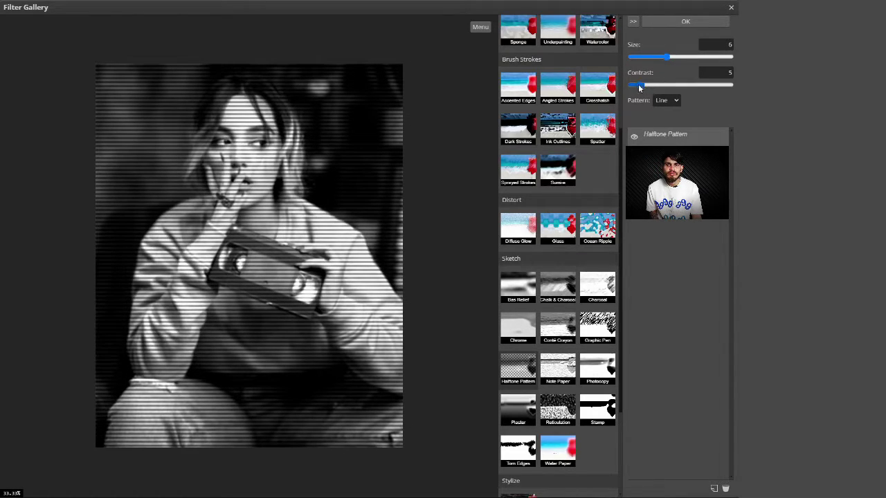
{"action": "left_click_drag", "start_coordinate": [654, 87], "coordinate": [665, 87]}
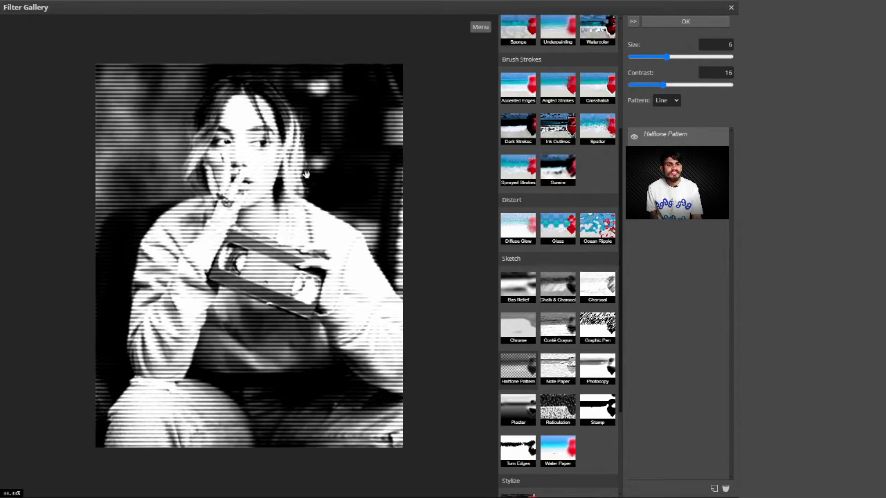
{"action": "left_click", "coordinate": [642, 85]}
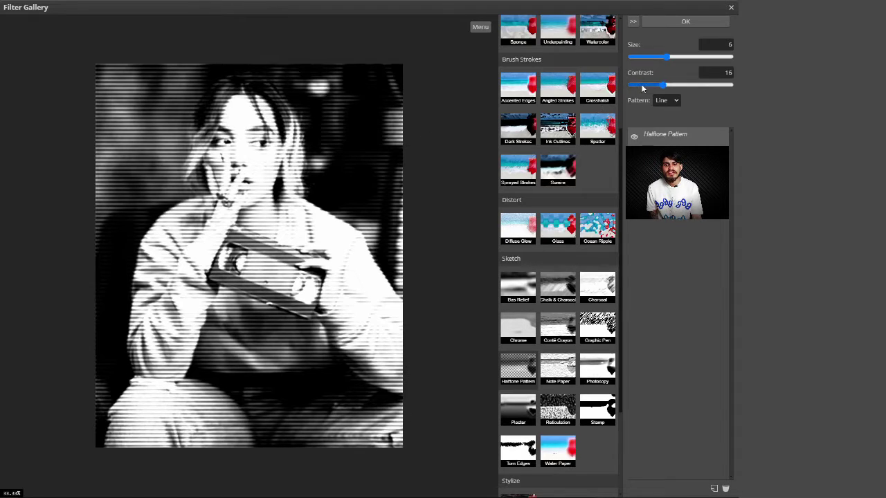
{"action": "left_click_drag", "start_coordinate": [642, 86], "coordinate": [589, 99]}
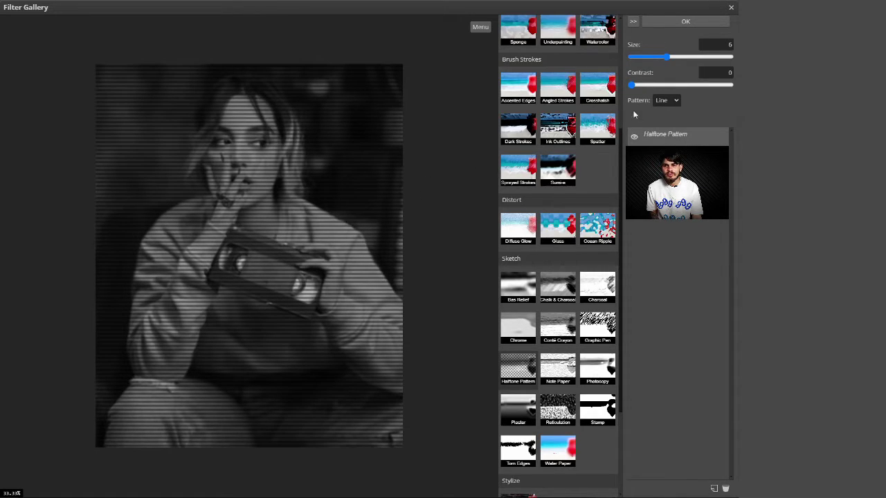
{"action": "left_click", "coordinate": [643, 85]}
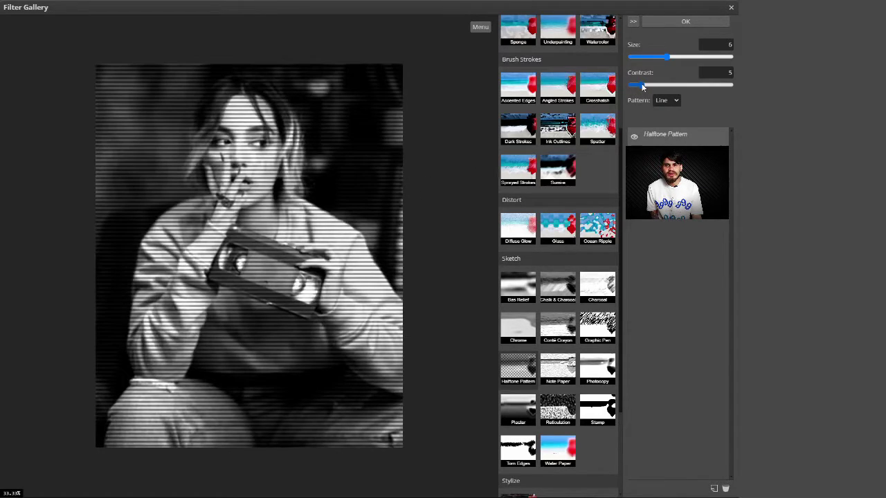
{"action": "left_click", "coordinate": [683, 22]}
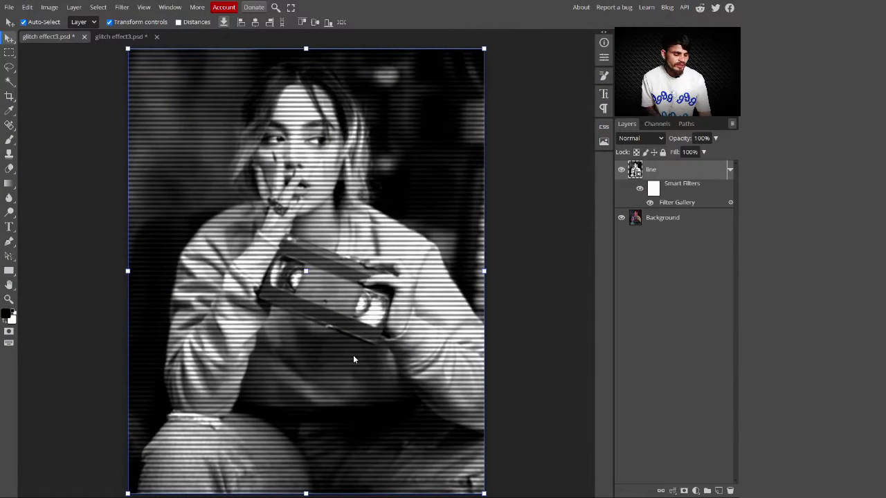
Stamp the visible layers into a new top layer, make it a smart object, and name it 'glitch effect'.
{"action": "key", "text": "ctrl+shift+alt+e"}
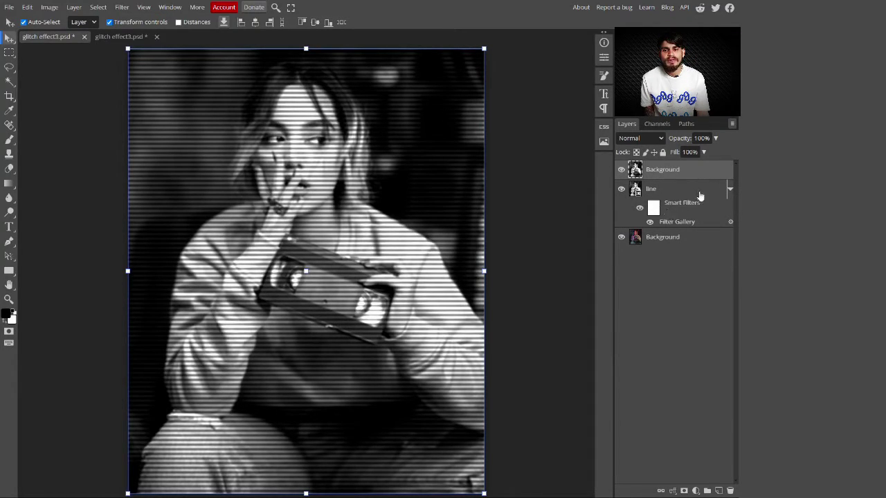
{"action": "right_click", "coordinate": [683, 173]}
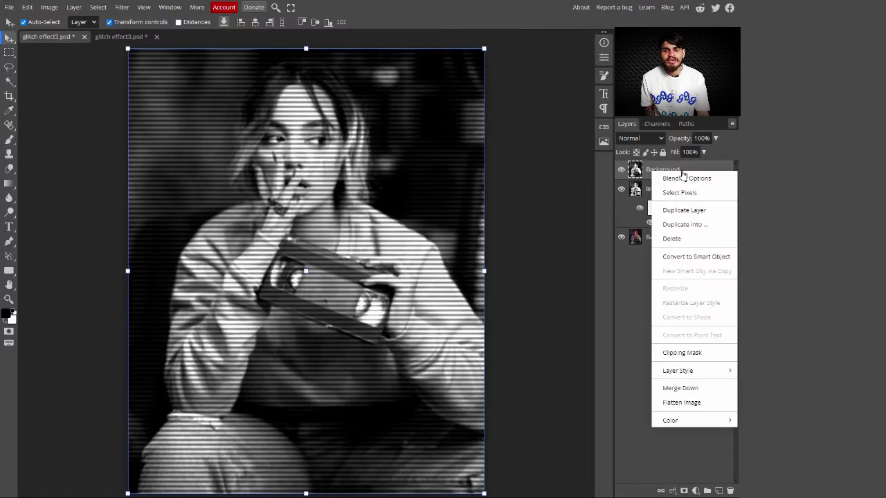
{"action": "left_click", "coordinate": [710, 257]}
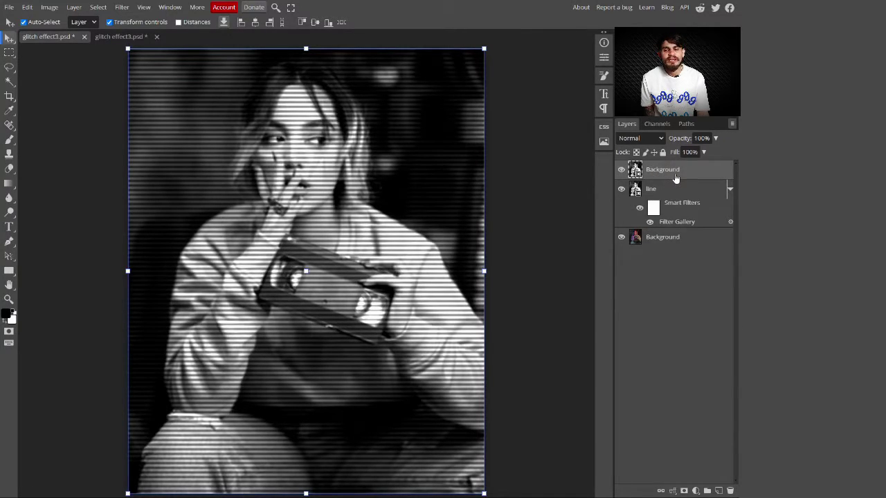
{"action": "double_click", "coordinate": [664, 170]}
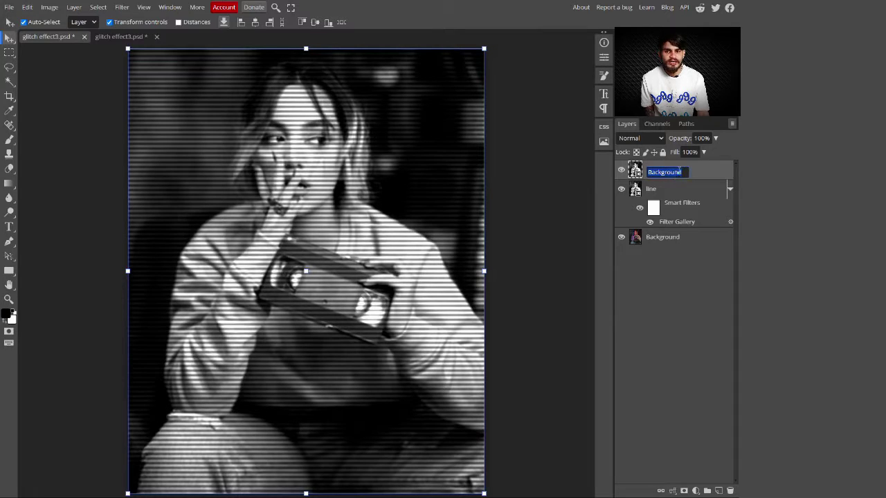
{"action": "type", "text": "gli"}
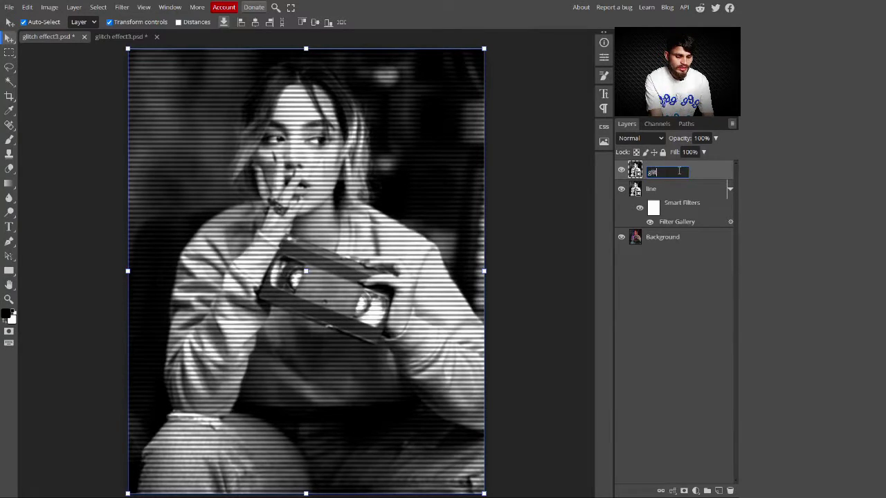
{"action": "type", "text": "tch effect"}
{"action": "key", "text": "Return"}
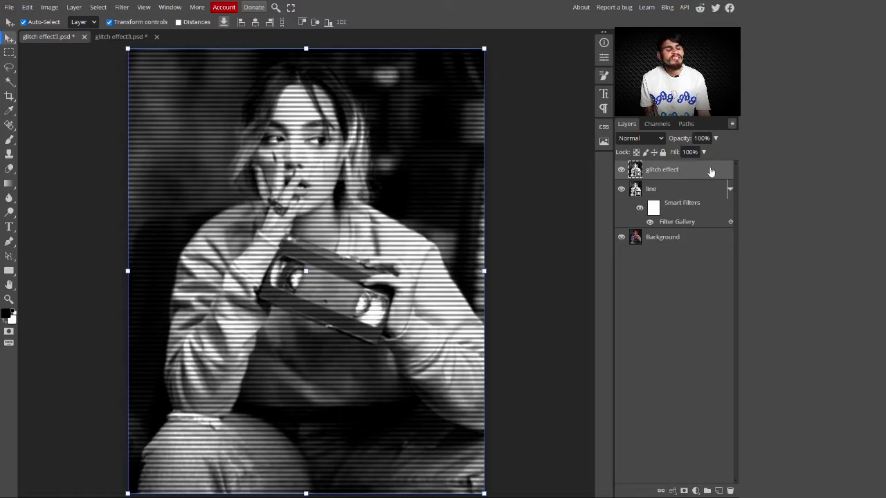
Add a Wind filter to the glitch effect layer and preview the Stagger and Blast techniques.
{"action": "left_click", "coordinate": [122, 7]}
{"action": "mouse_move", "coordinate": [156, 229]}
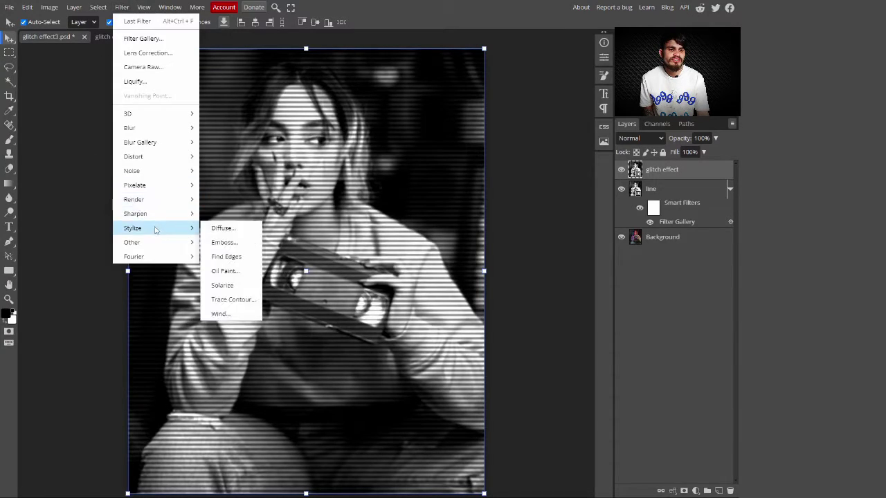
{"action": "left_click", "coordinate": [236, 315]}
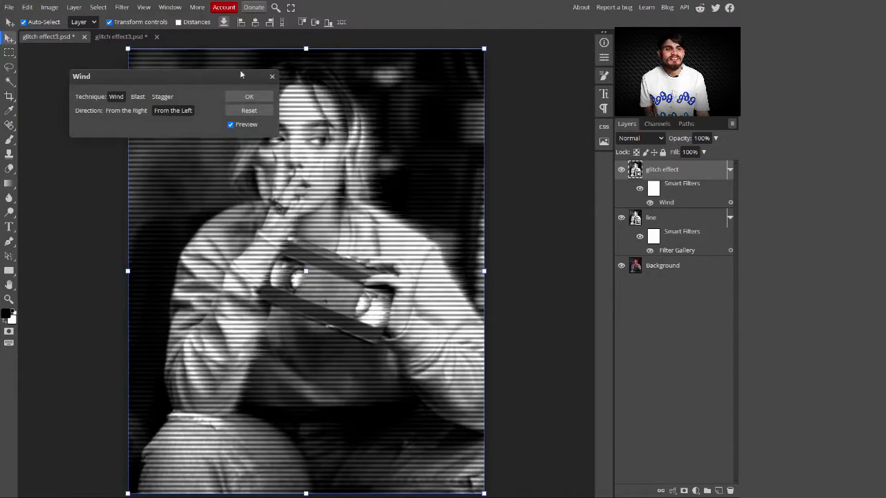
{"action": "left_click_drag", "start_coordinate": [206, 82], "coordinate": [570, 316]}
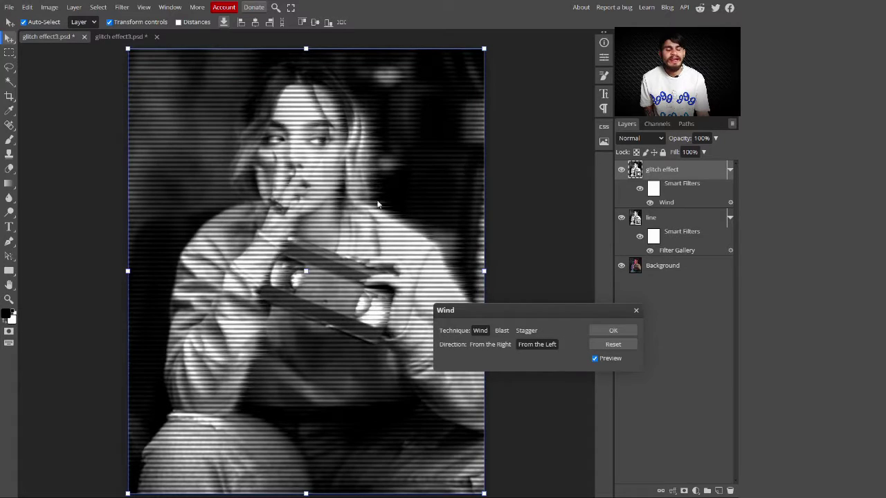
{"action": "left_click", "coordinate": [529, 332]}
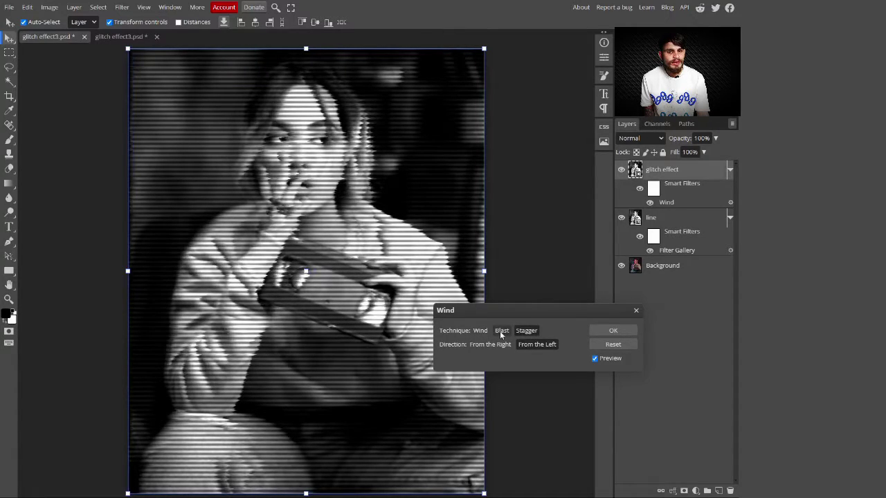
{"action": "left_click", "coordinate": [500, 331]}
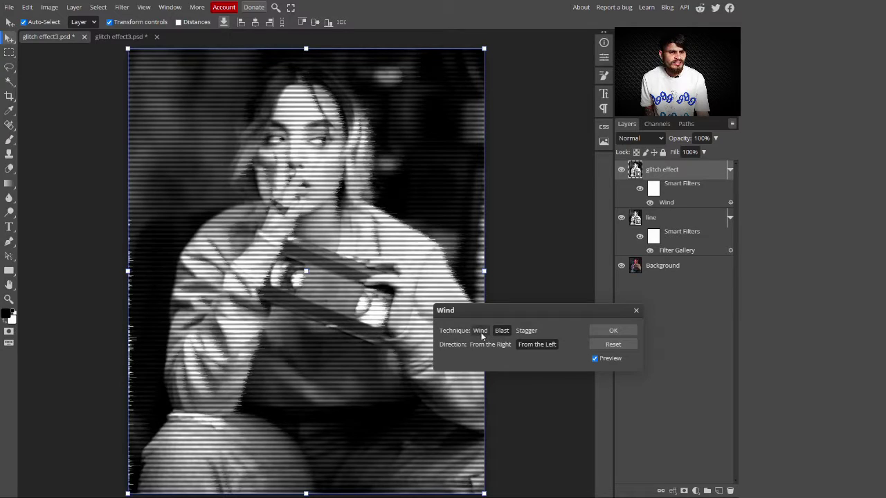
{"action": "left_click", "coordinate": [481, 332]}
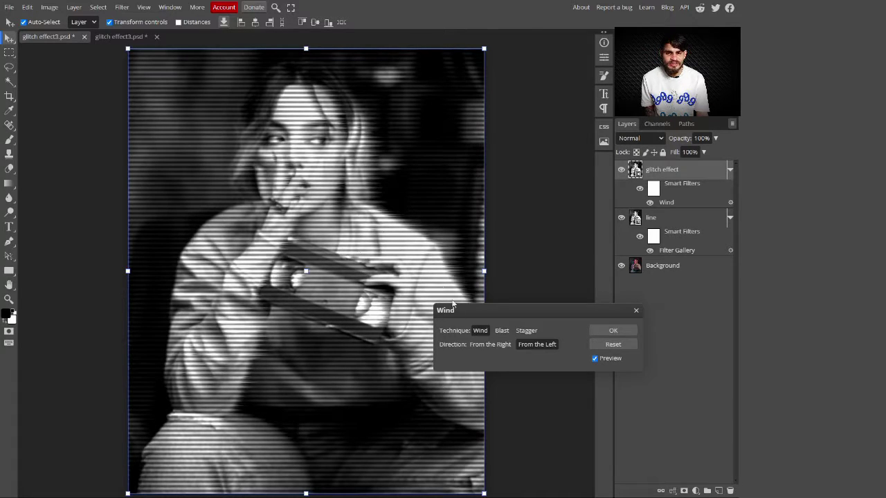
Settle on the Wind technique blowing from the left and apply the filter.
{"action": "left_click", "coordinate": [504, 331]}
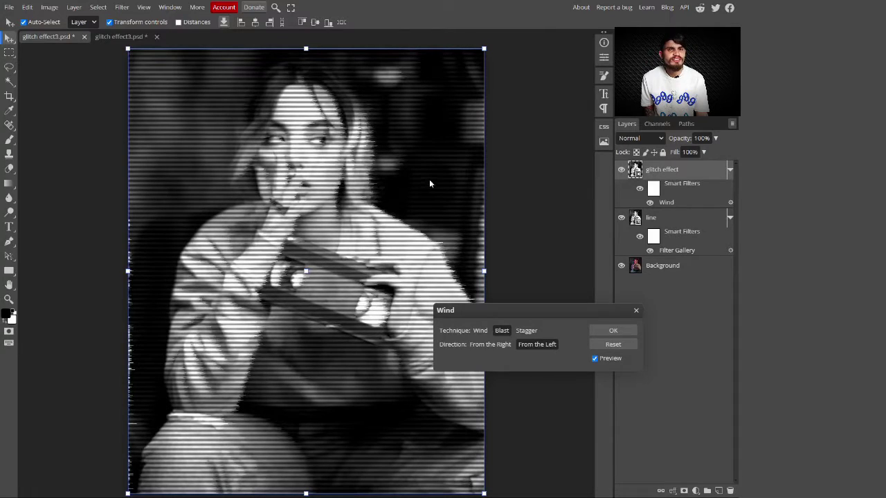
{"action": "left_click", "coordinate": [529, 334]}
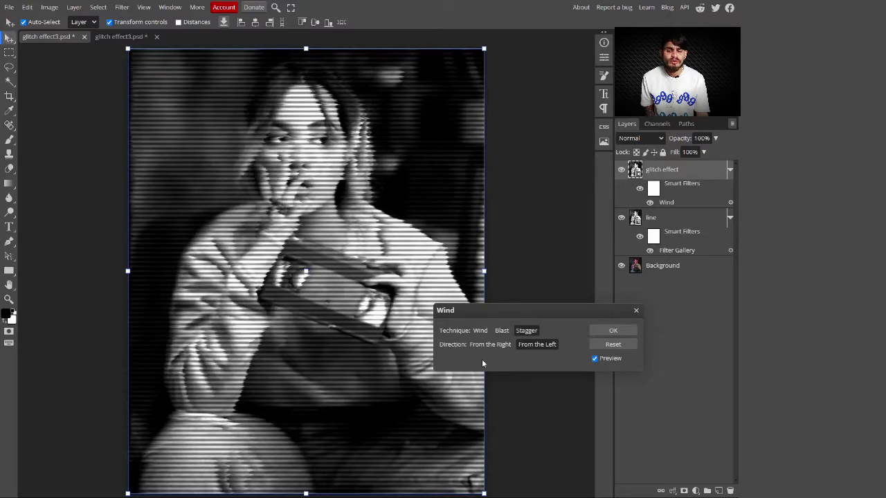
{"action": "left_click", "coordinate": [480, 331]}
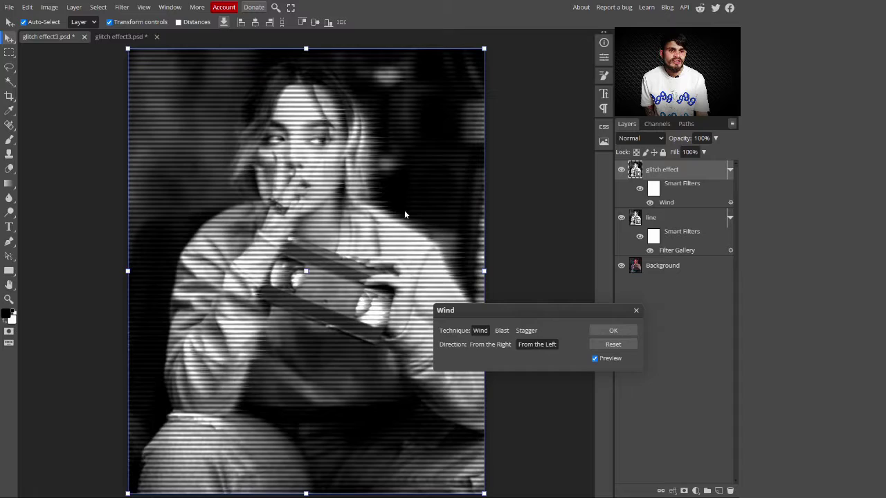
{"action": "left_click", "coordinate": [495, 344]}
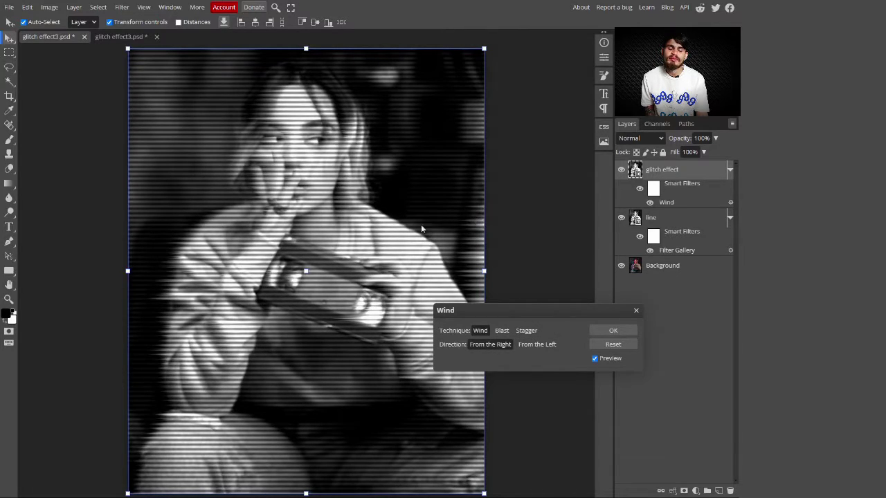
{"action": "left_click", "coordinate": [532, 344]}
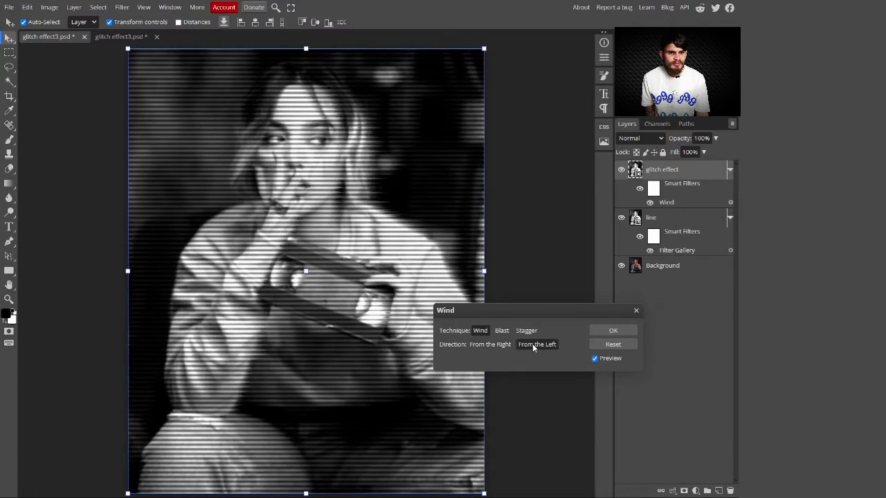
{"action": "left_click", "coordinate": [614, 331]}
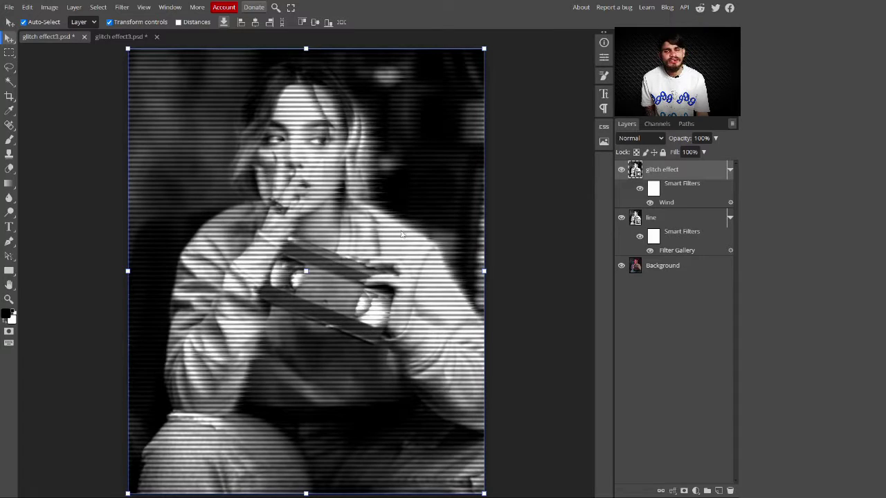
Untick the R channel in the glitch effect layer's blending options, keeping G and B.
{"action": "double_click", "coordinate": [713, 173]}
{"action": "left_click_drag", "start_coordinate": [293, 78], "coordinate": [590, 275]}
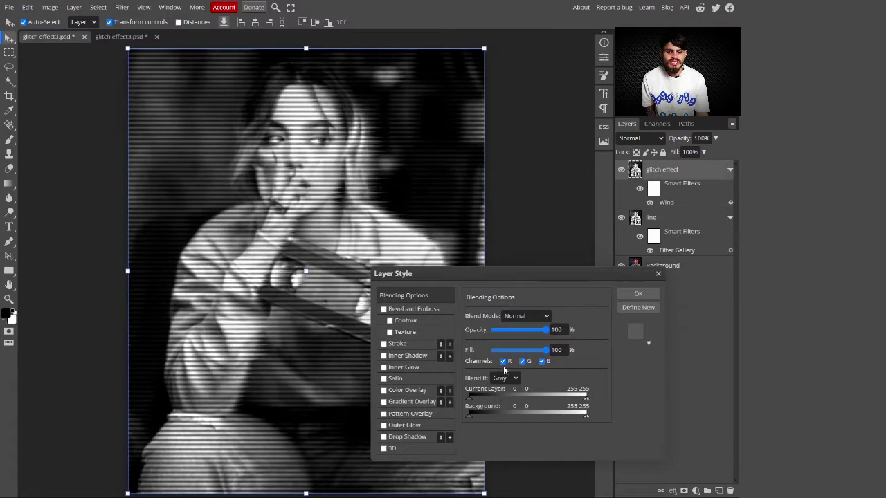
{"action": "left_click", "coordinate": [504, 361]}
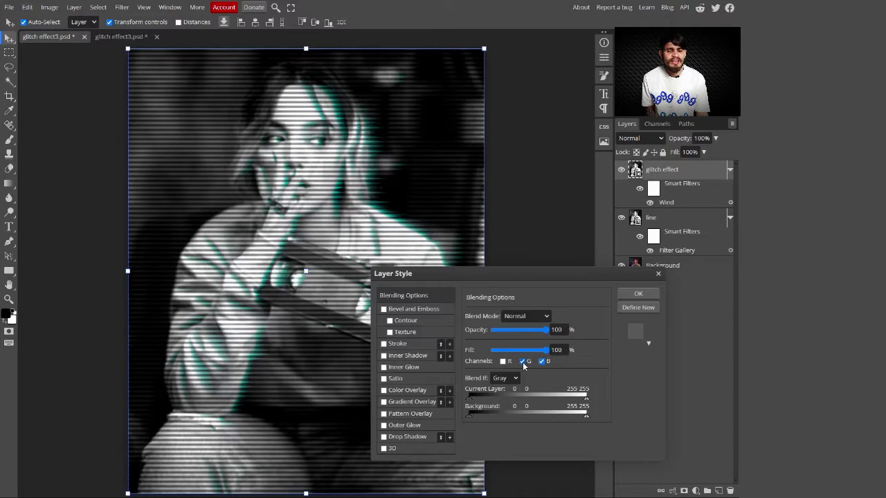
{"action": "left_click", "coordinate": [522, 362]}
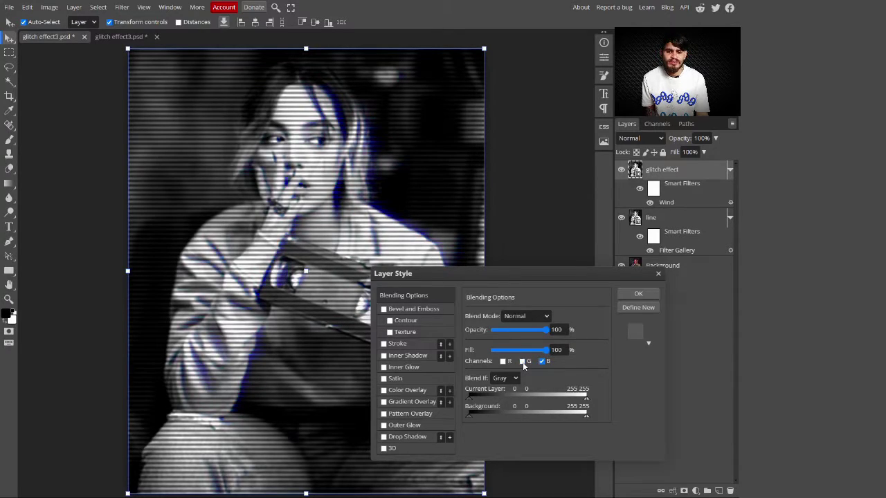
{"action": "left_click", "coordinate": [523, 362]}
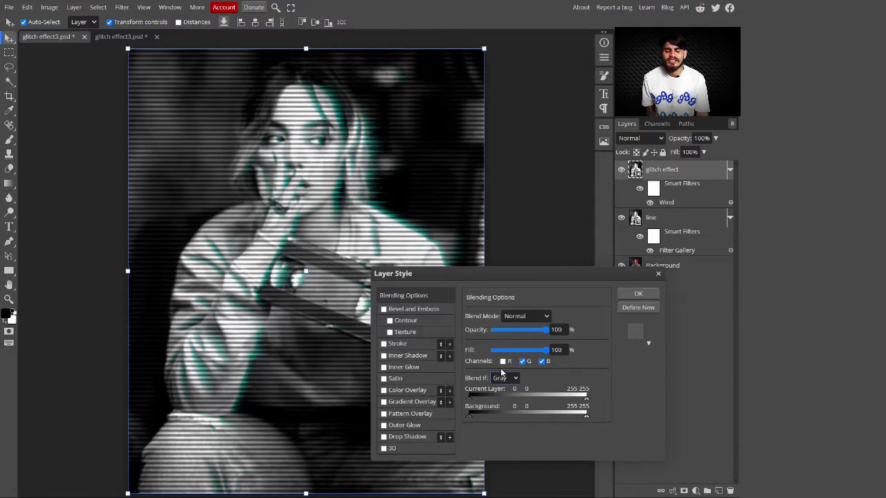
{"action": "left_click", "coordinate": [630, 296]}
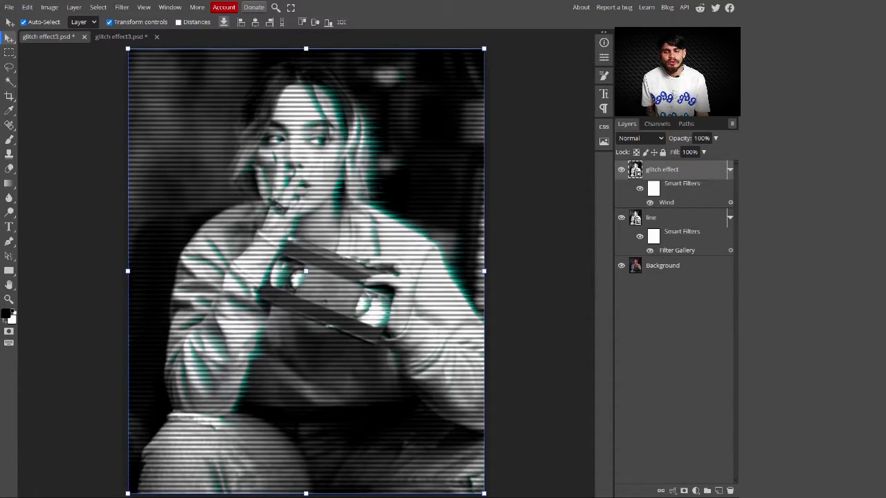
Add a Color Fill layer in mid grey 838383.
{"action": "left_click", "coordinate": [695, 491]}
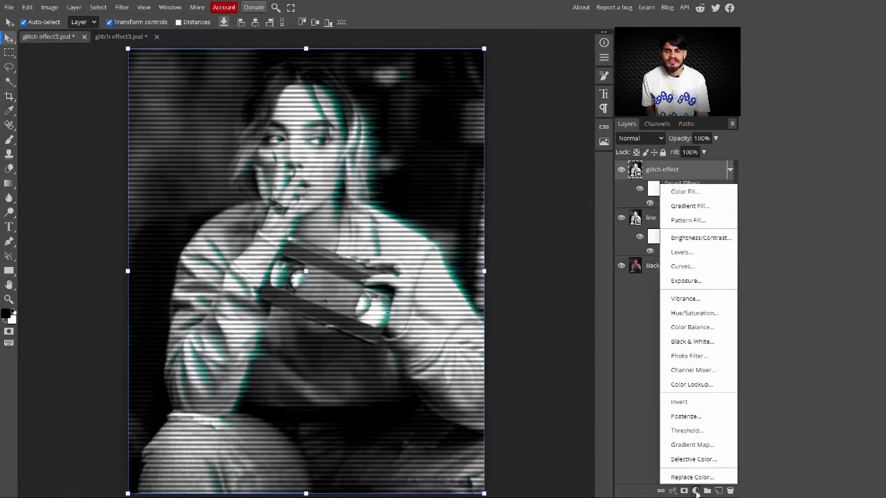
{"action": "left_click", "coordinate": [697, 195]}
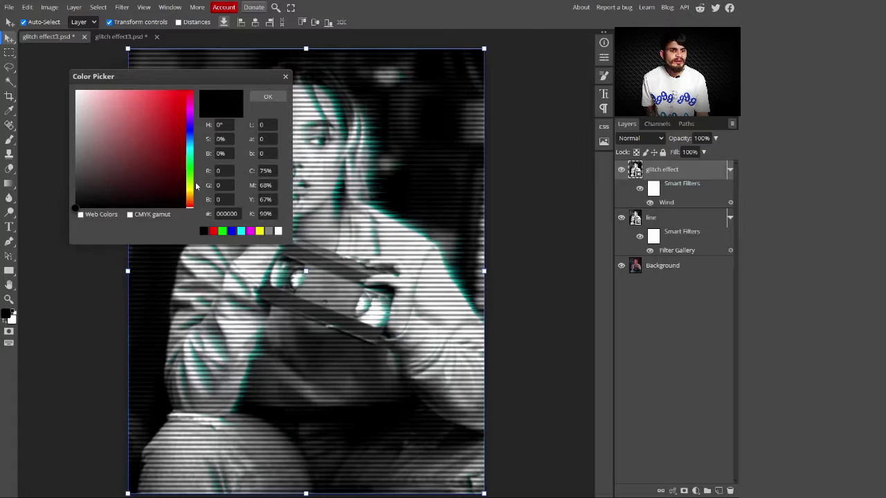
{"action": "left_click_drag", "start_coordinate": [75, 147], "coordinate": [26, 145]}
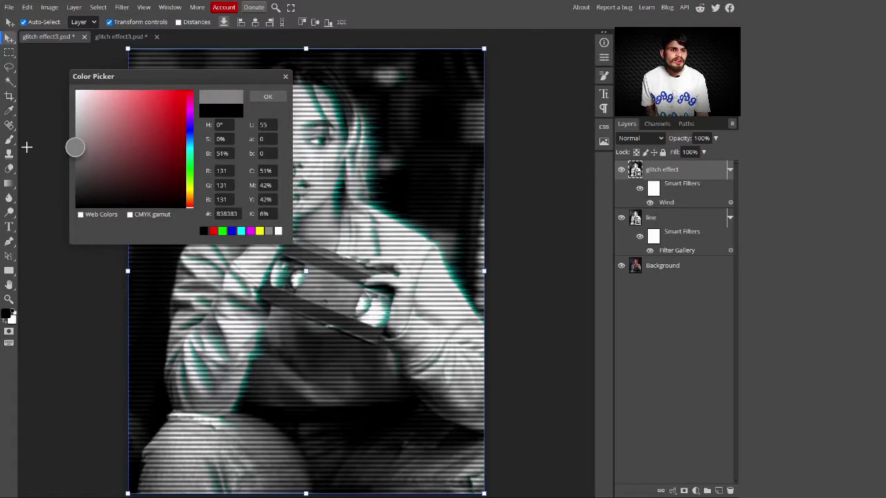
{"action": "left_click", "coordinate": [271, 100]}
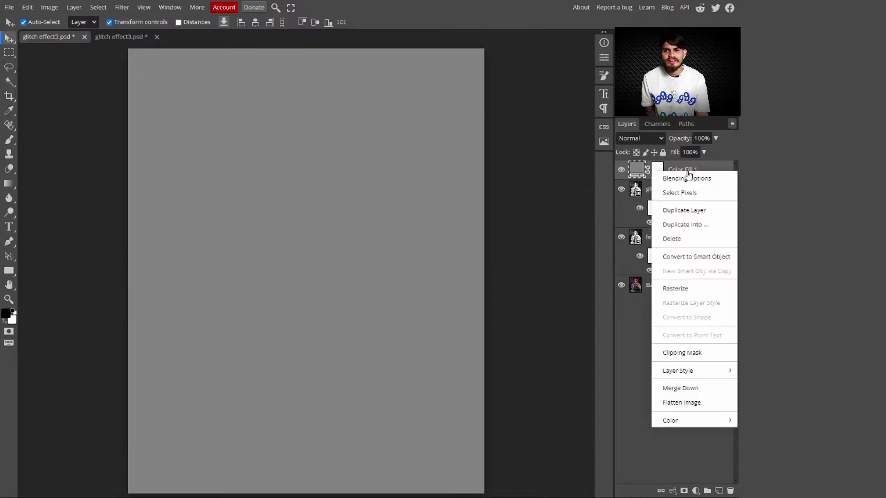
Convert the grey fill layer to a smart object and set its blend mode to Overlay.
{"action": "right_click", "coordinate": [689, 175]}
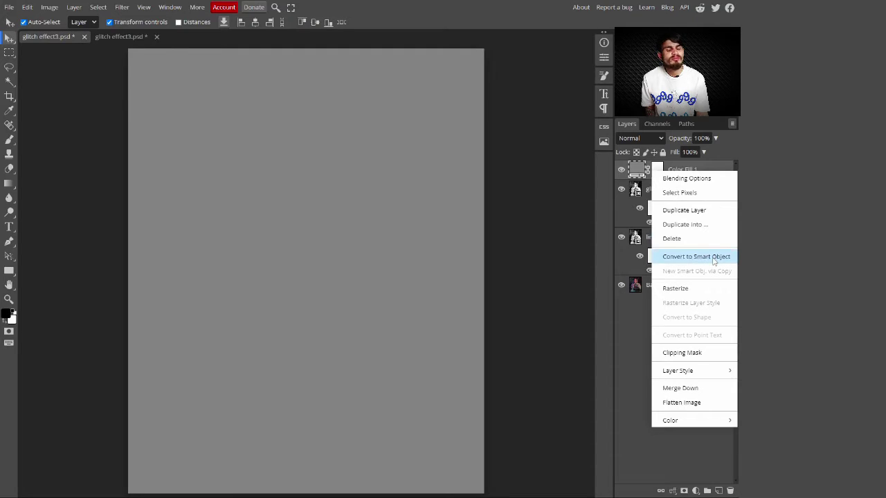
{"action": "left_click", "coordinate": [695, 257]}
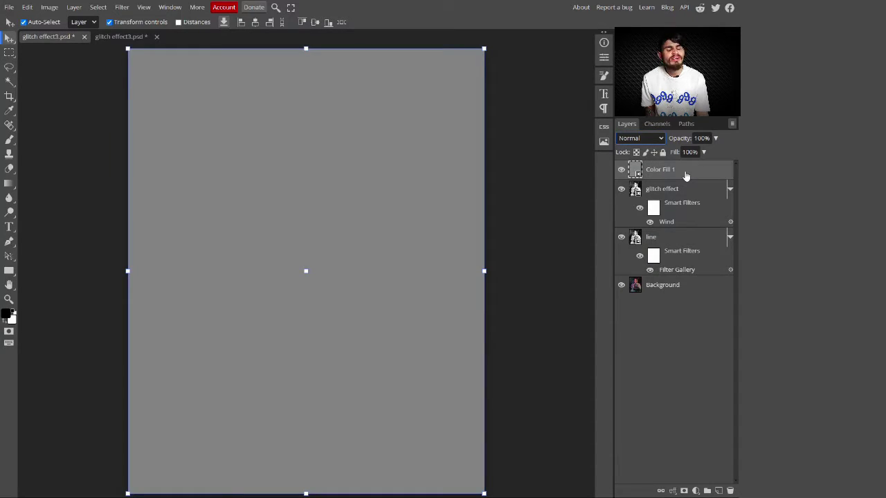
{"action": "left_click", "coordinate": [644, 139]}
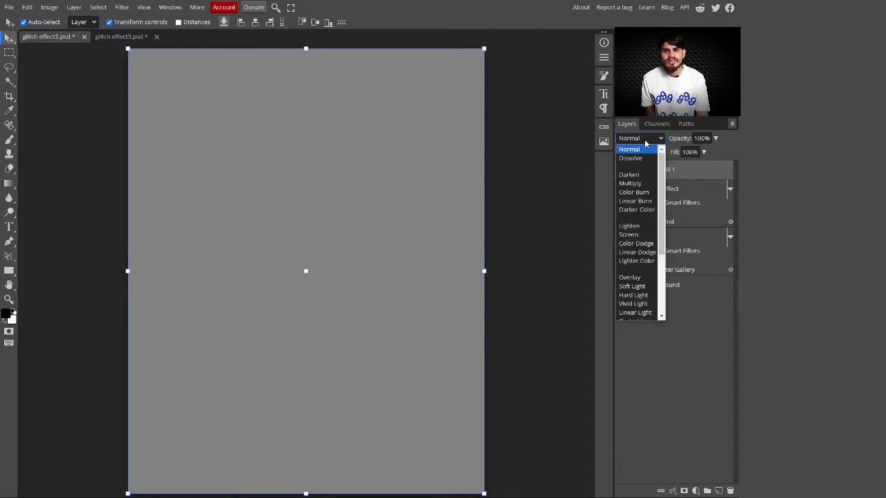
{"action": "scroll", "coordinate": [643, 263], "scroll_direction": "down", "scroll_amount": 3}
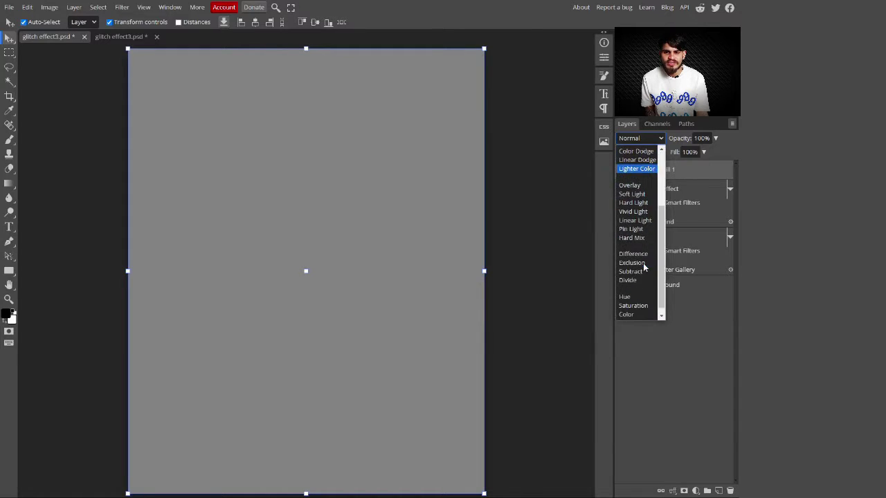
{"action": "left_click", "coordinate": [640, 230]}
{"action": "left_click", "coordinate": [638, 141]}
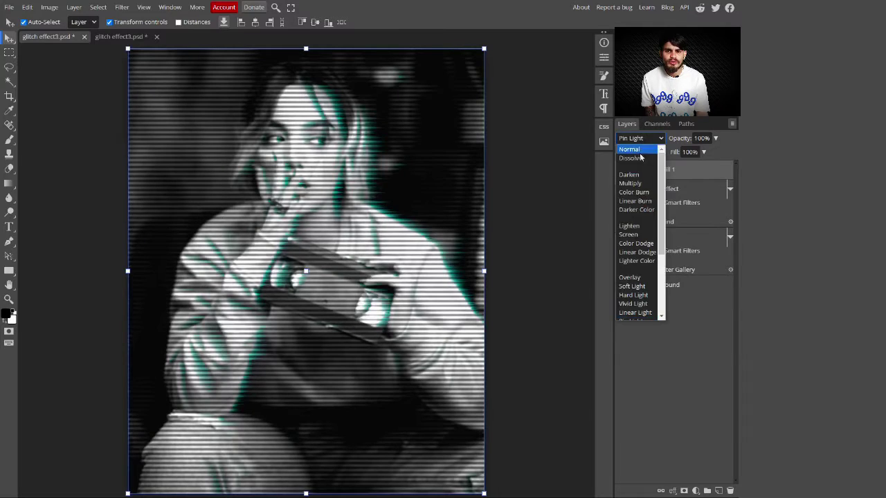
{"action": "left_click", "coordinate": [645, 280]}
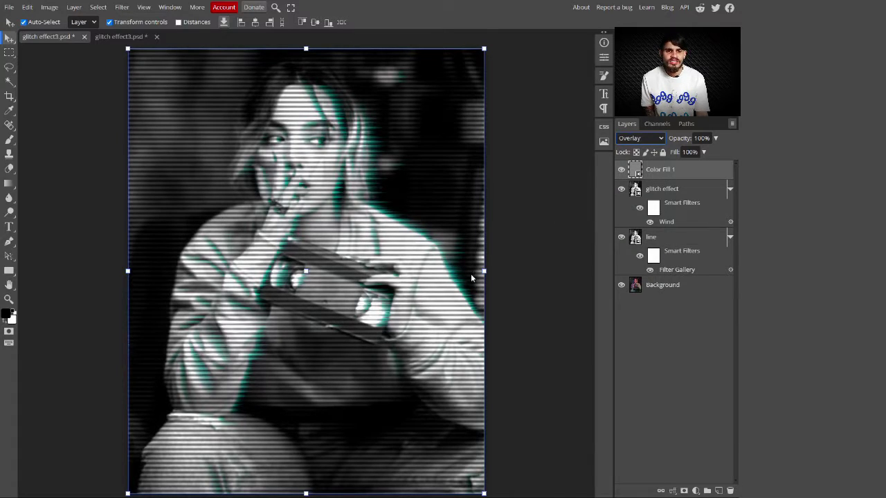
{"action": "left_click", "coordinate": [685, 178]}
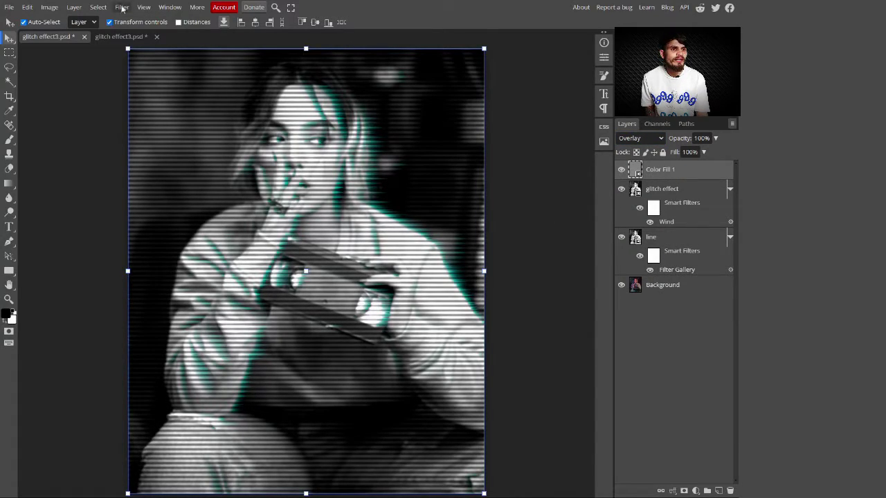
Add Noise to Color Fill 1 at 16% amount with Uniform distribution.
{"action": "left_click", "coordinate": [121, 6]}
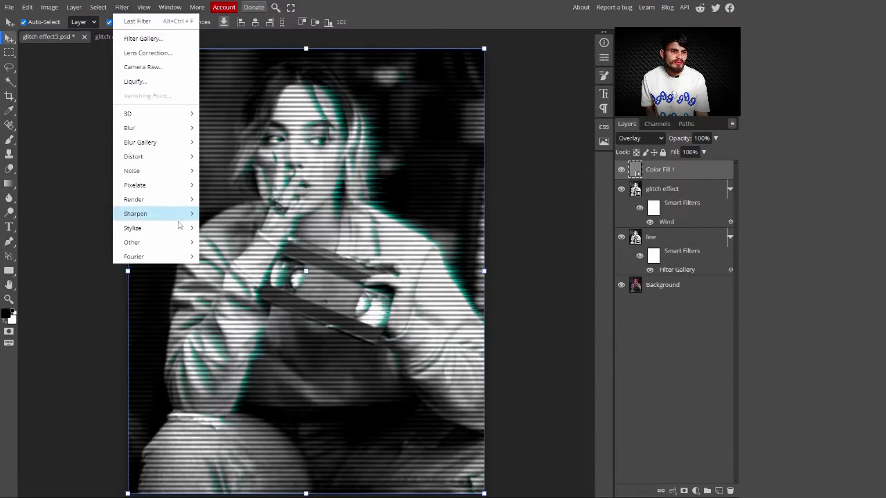
{"action": "mouse_move", "coordinate": [168, 176]}
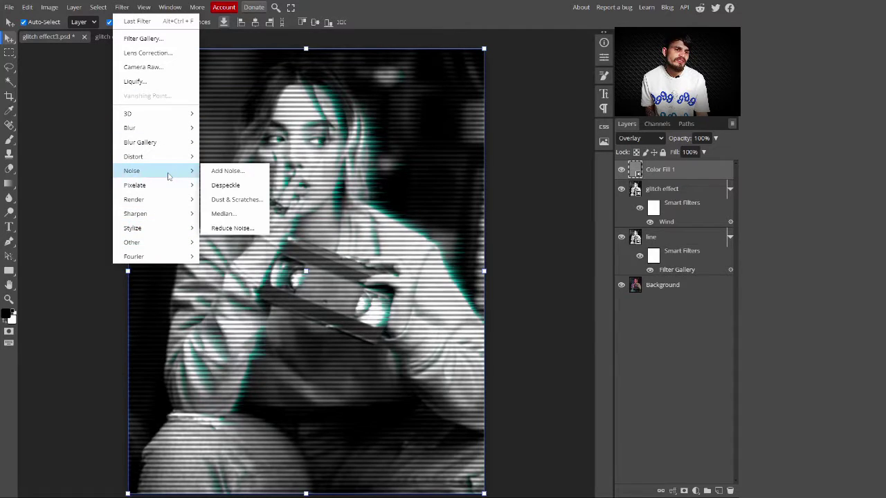
{"action": "left_click", "coordinate": [228, 171]}
{"action": "left_click_drag", "start_coordinate": [231, 76], "coordinate": [640, 338]}
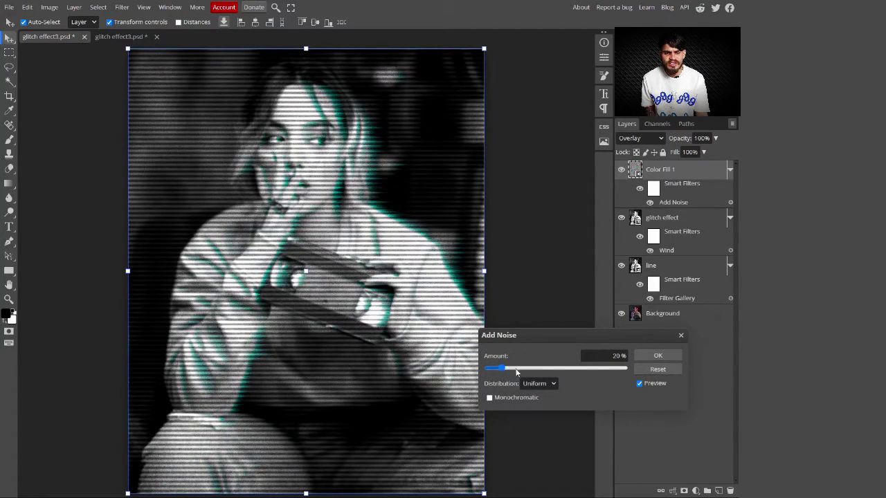
{"action": "left_click_drag", "start_coordinate": [515, 373], "coordinate": [499, 374]}
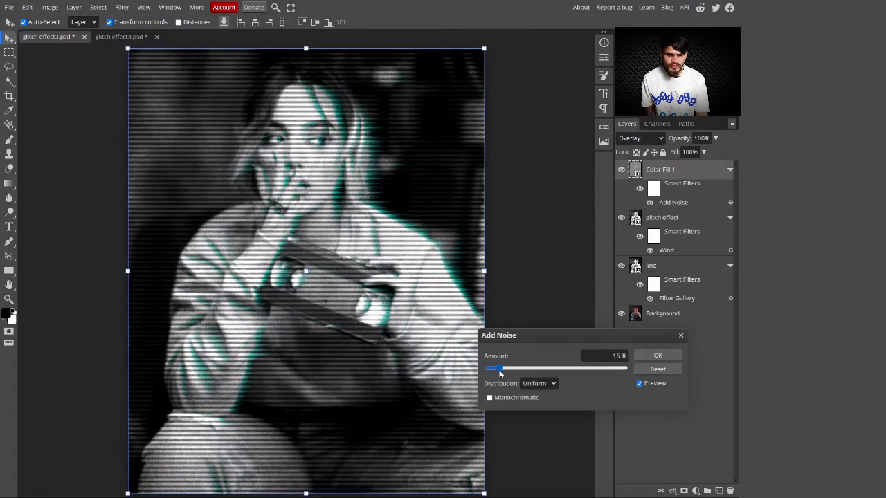
{"action": "left_click", "coordinate": [548, 386]}
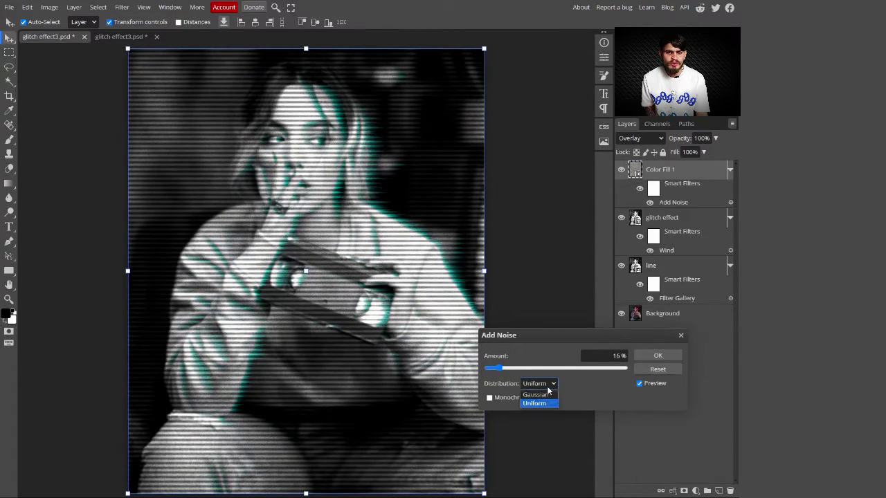
{"action": "left_click", "coordinate": [551, 396]}
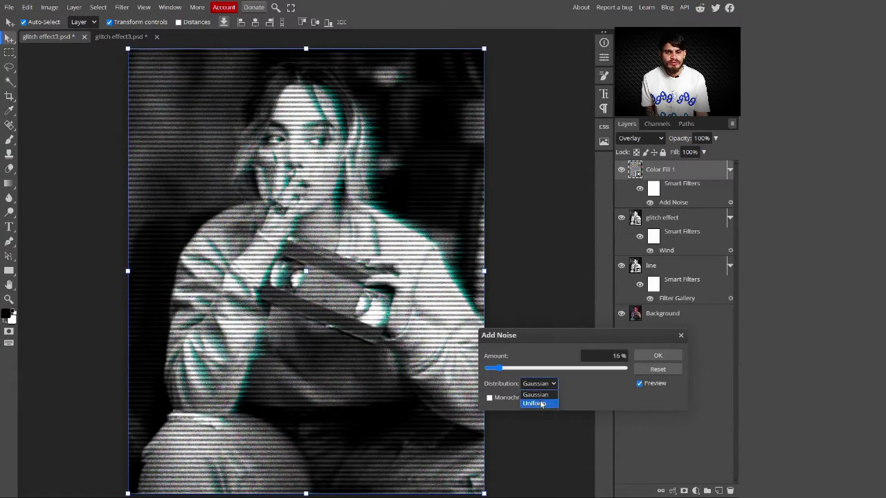
{"action": "left_click", "coordinate": [541, 403]}
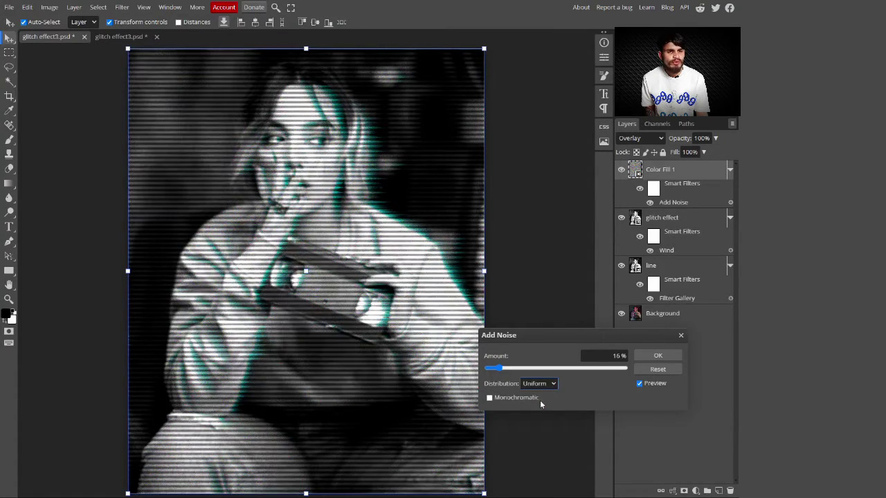
{"action": "left_click", "coordinate": [649, 357]}
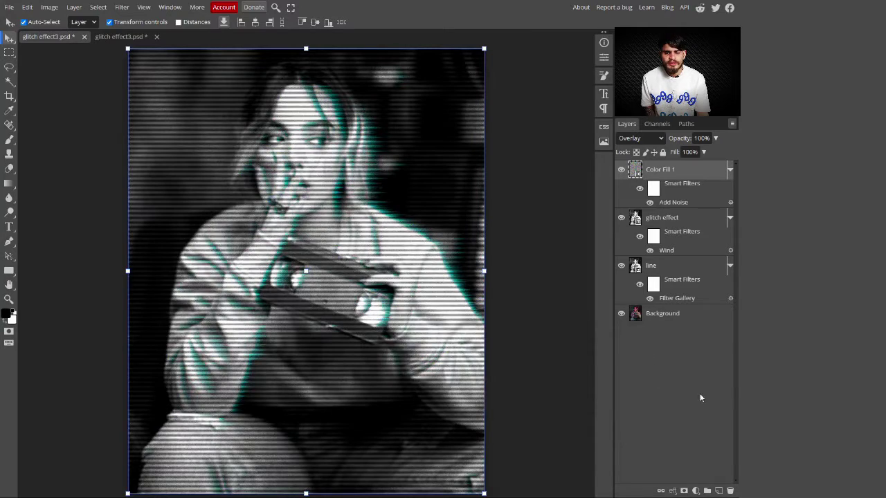
Add a Hue/Saturation adjustment layer with Hue 94 and Lightness -2.
{"action": "left_click", "coordinate": [698, 491]}
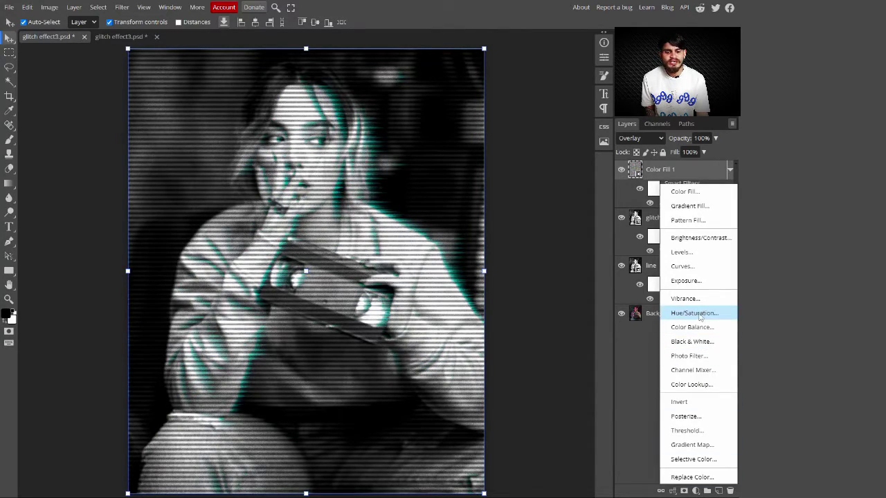
{"action": "left_click", "coordinate": [695, 315]}
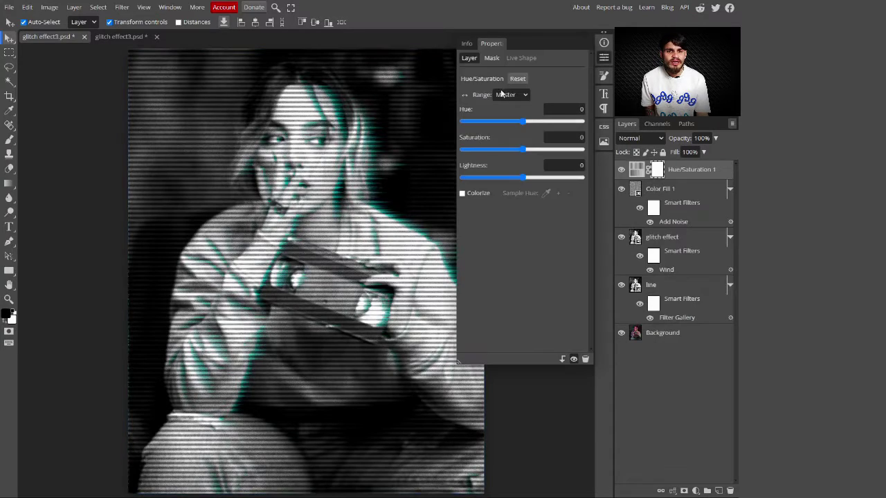
{"action": "left_click_drag", "start_coordinate": [523, 129], "coordinate": [562, 130]}
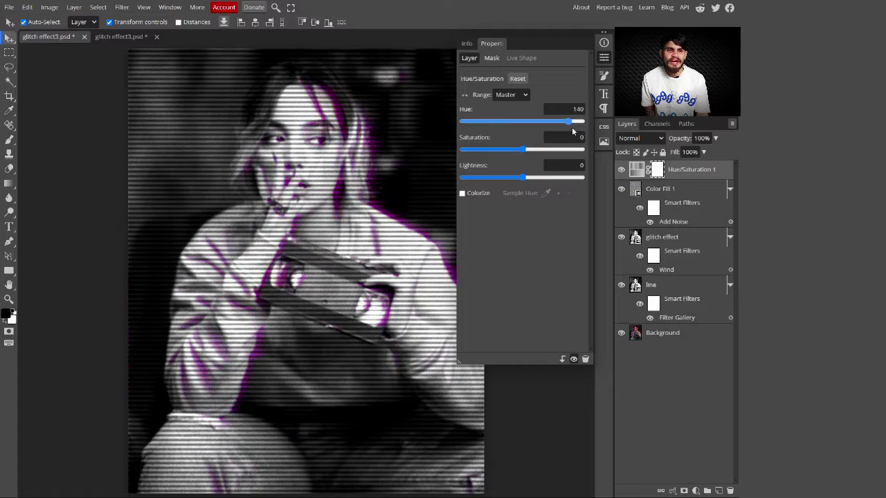
{"action": "mouse_move", "coordinate": [576, 128]}
{"action": "left_mouse_down"}
{"action": "mouse_move", "coordinate": [481, 133]}
{"action": "mouse_move", "coordinate": [574, 121]}
{"action": "left_mouse_up"}
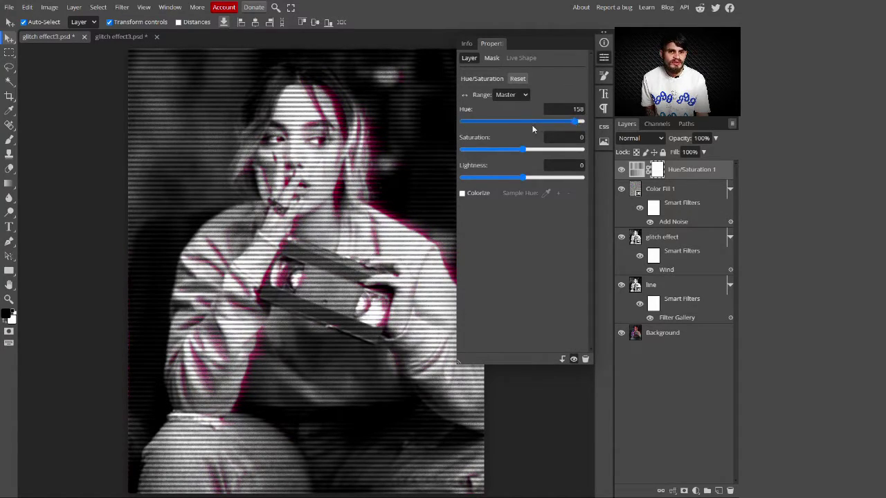
{"action": "left_click_drag", "start_coordinate": [575, 122], "coordinate": [553, 126]}
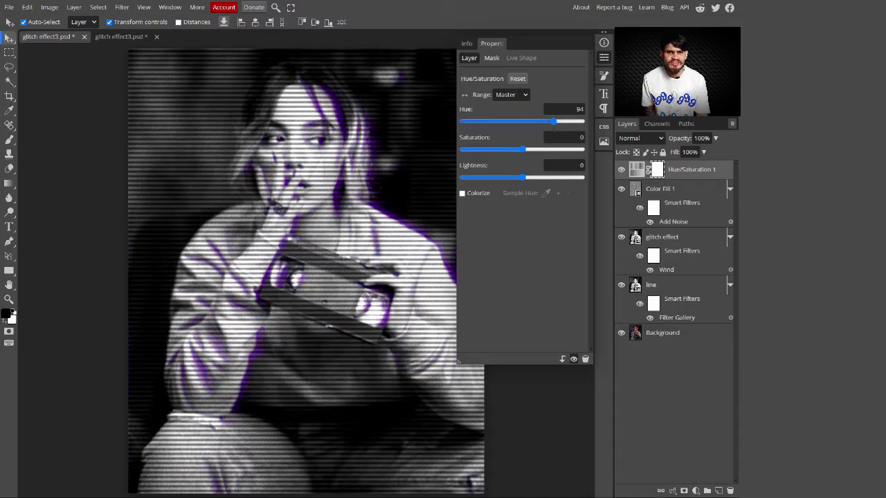
{"action": "mouse_move", "coordinate": [525, 177]}
{"action": "left_mouse_down"}
{"action": "mouse_move", "coordinate": [547, 179]}
{"action": "mouse_move", "coordinate": [528, 178]}
{"action": "left_mouse_up"}
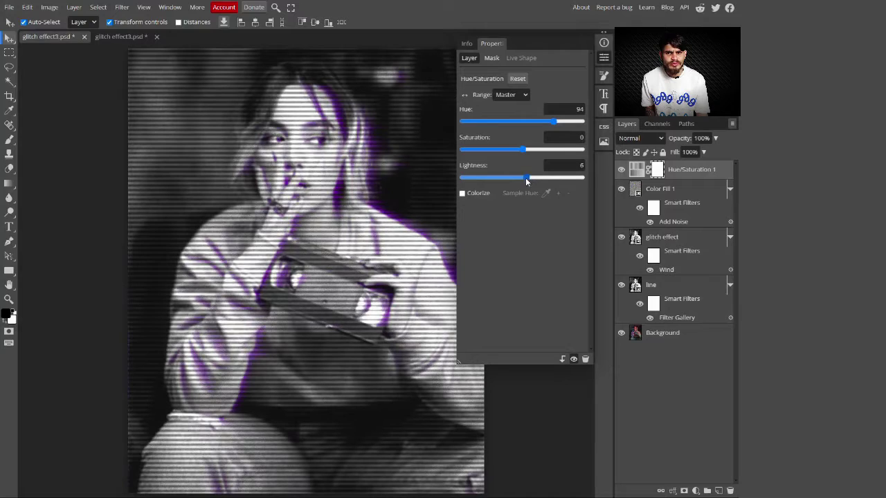
{"action": "left_click_drag", "start_coordinate": [524, 177], "coordinate": [523, 177]}
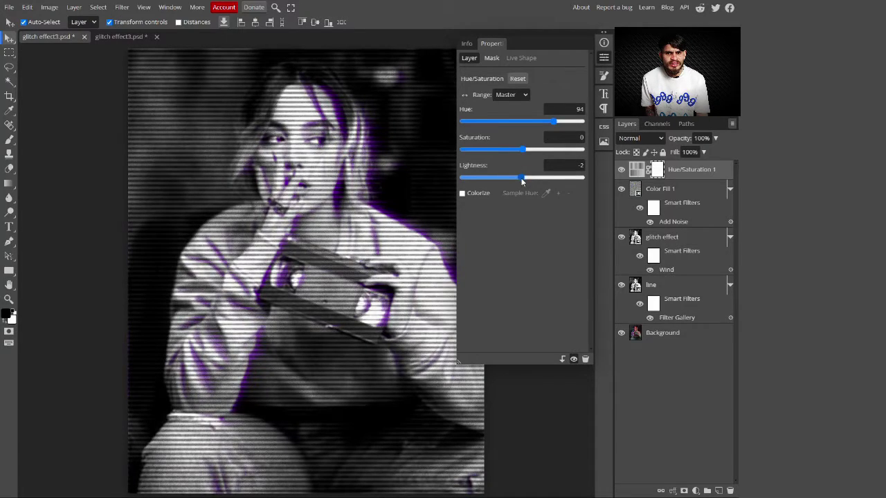
{"action": "left_click", "coordinate": [605, 59]}
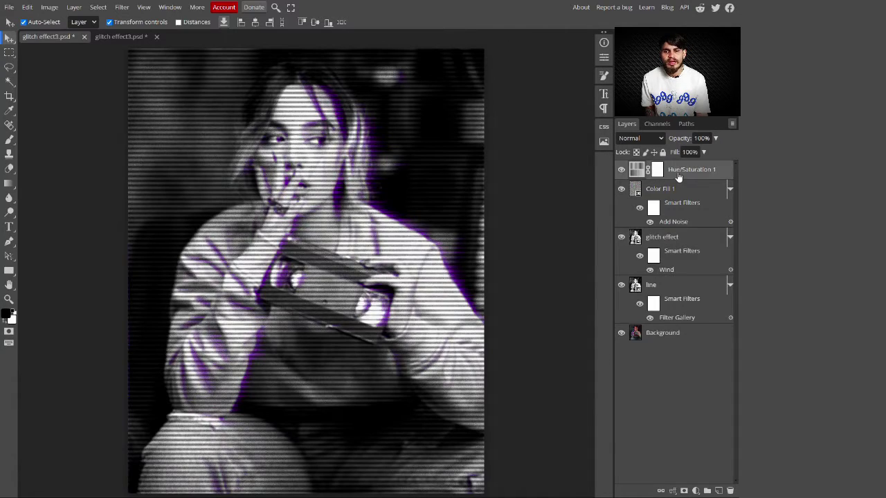
Target the glitch effect's smart filter mask and pick a soft round brush.
{"action": "left_click", "coordinate": [682, 239]}
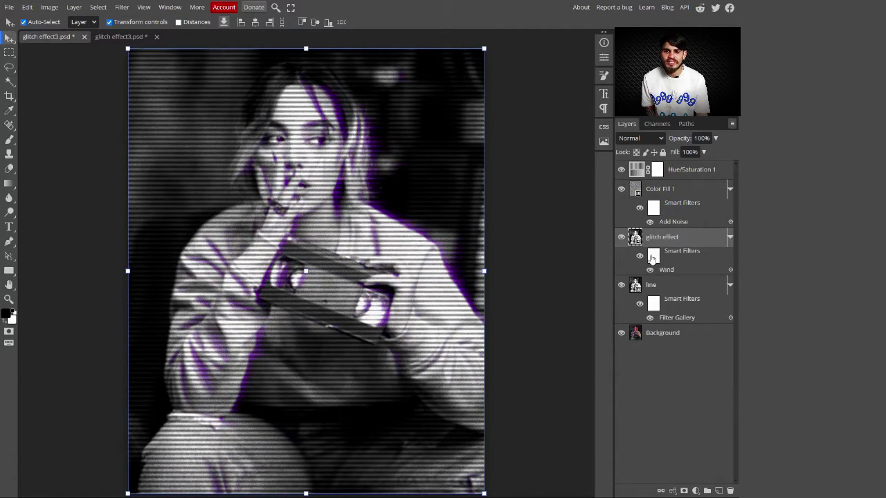
{"action": "left_click", "coordinate": [651, 259]}
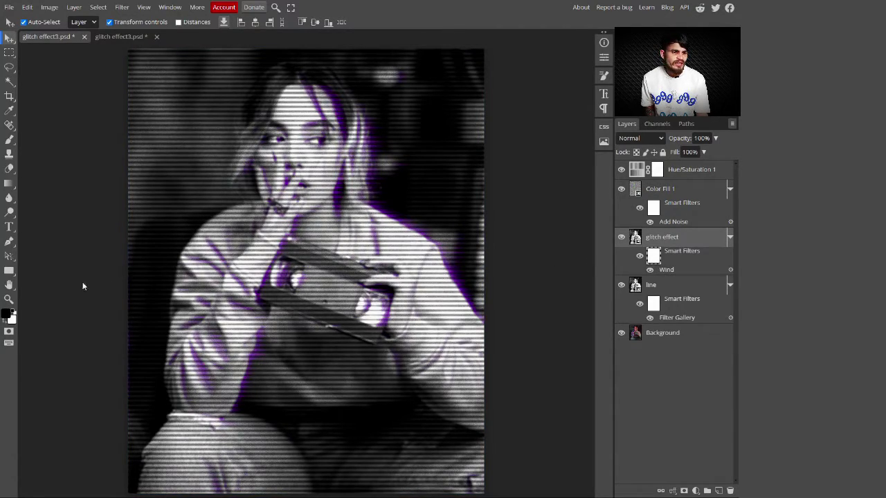
{"action": "left_click", "coordinate": [9, 139]}
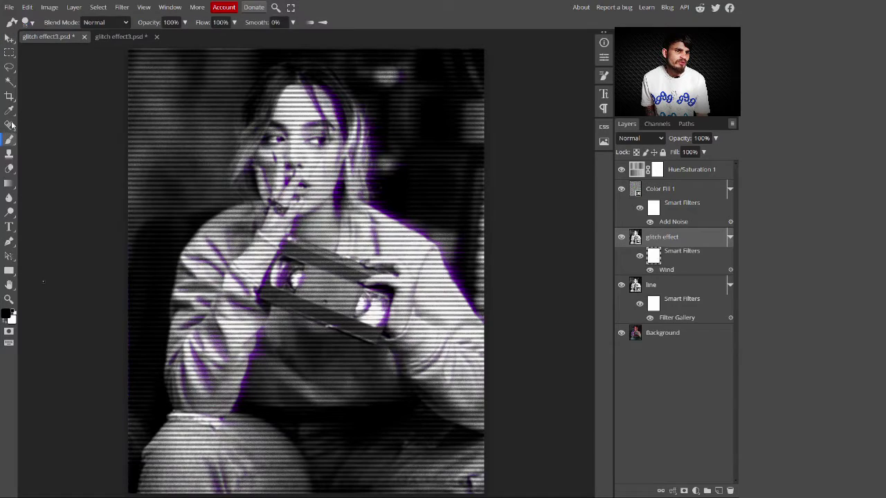
{"action": "left_click", "coordinate": [28, 22]}
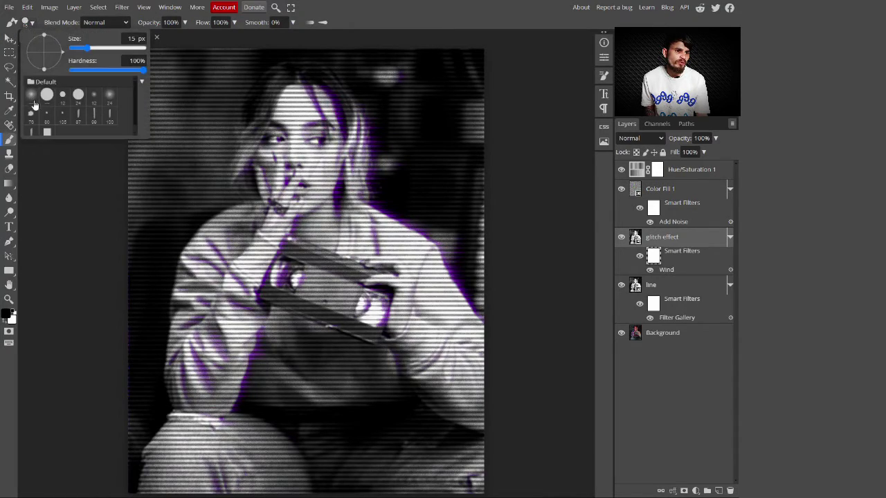
{"action": "left_click", "coordinate": [32, 98]}
Size the brush to 102 px and paint black over the mouth and chin to hide the streaks.
{"action": "left_click", "coordinate": [28, 22]}
{"action": "left_click", "coordinate": [28, 22]}
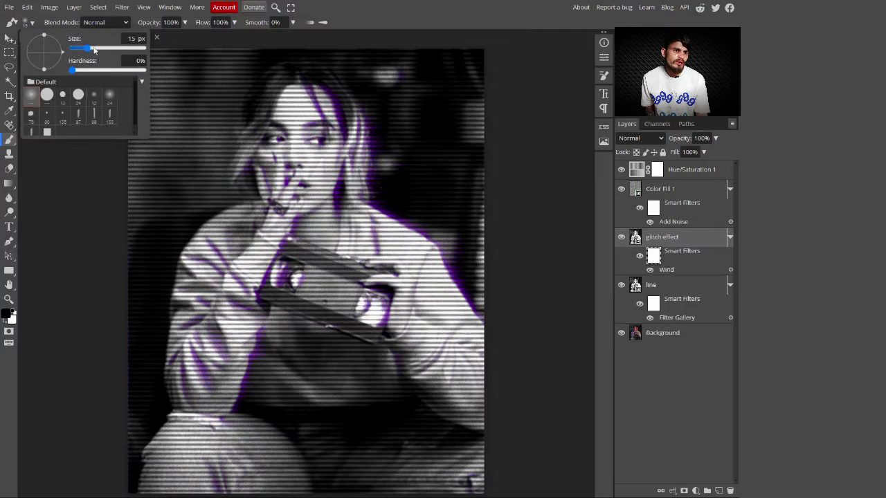
{"action": "left_click_drag", "start_coordinate": [95, 50], "coordinate": [103, 50]}
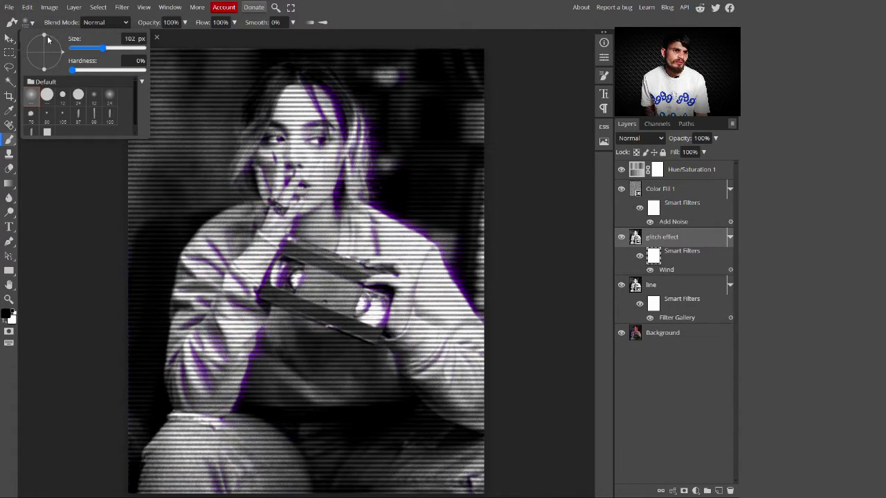
{"action": "left_click", "coordinate": [27, 22]}
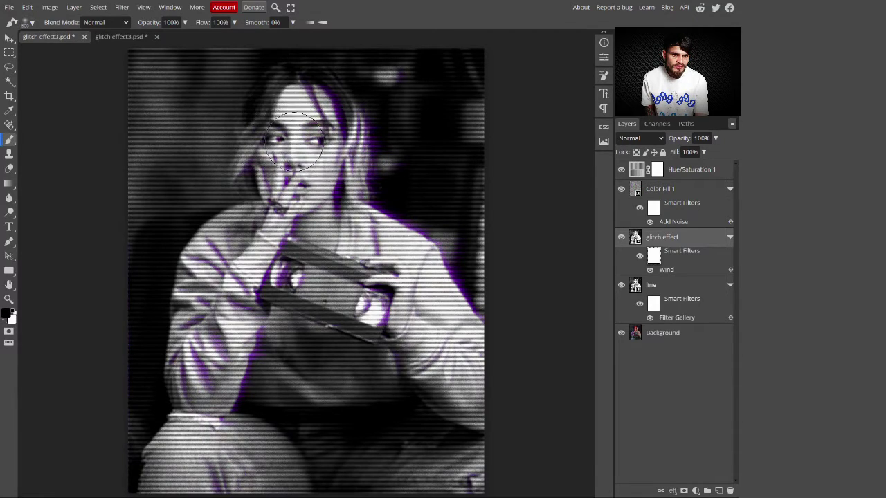
{"action": "mouse_move", "coordinate": [290, 177]}
{"action": "left_mouse_down"}
{"action": "mouse_move", "coordinate": [303, 188]}
{"action": "mouse_move", "coordinate": [319, 184]}
{"action": "left_mouse_up"}
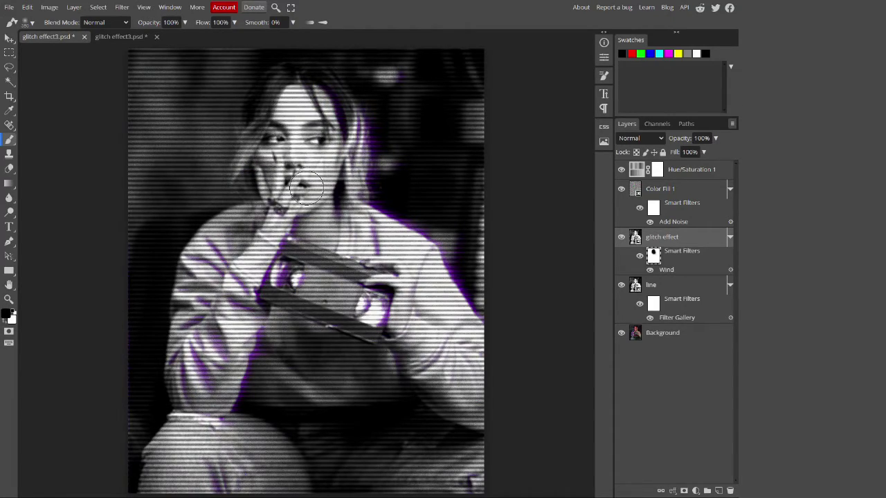
{"action": "left_click", "coordinate": [653, 257]}
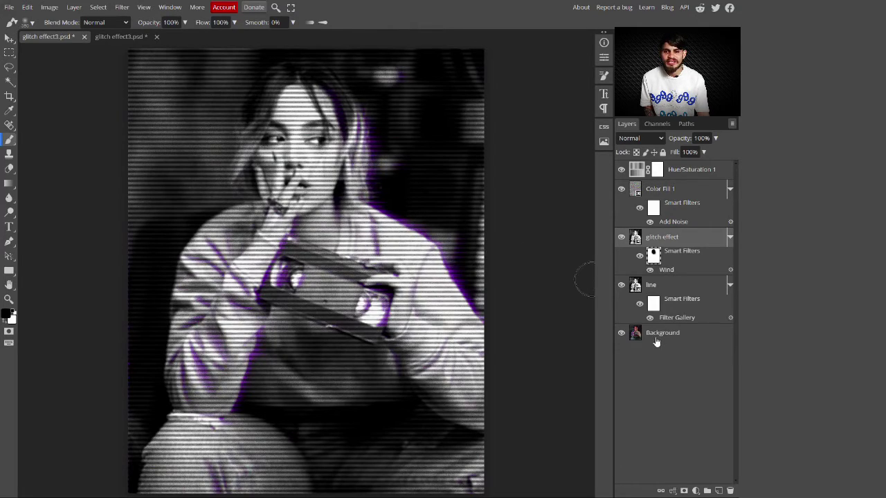
{"action": "left_click", "coordinate": [629, 339]}
{"action": "left_click", "coordinate": [621, 334], "text": "alt"}
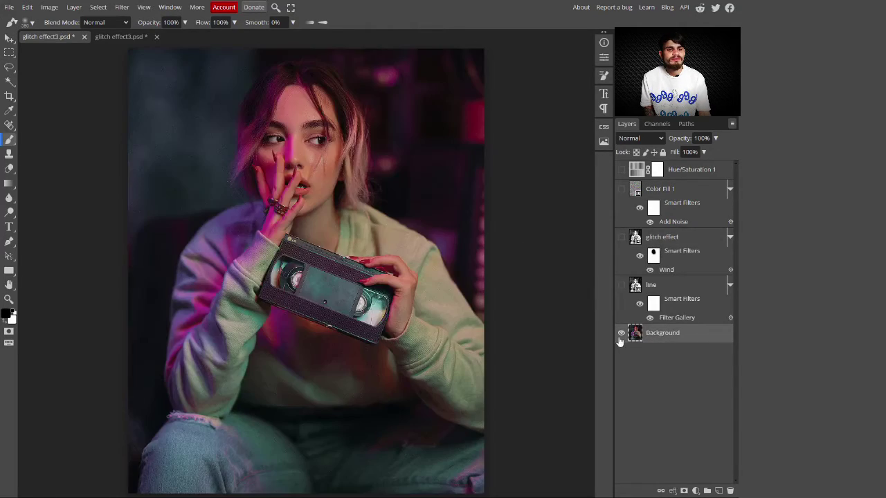
{"action": "left_click", "coordinate": [621, 335], "text": "alt"}
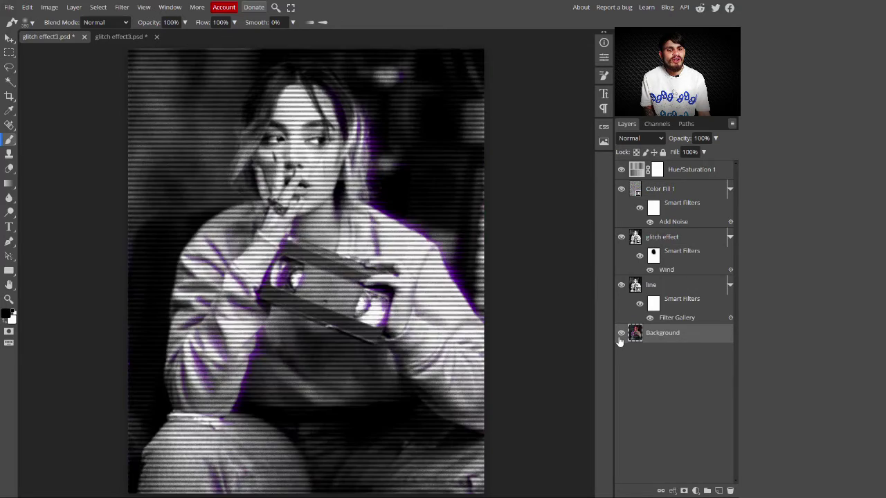